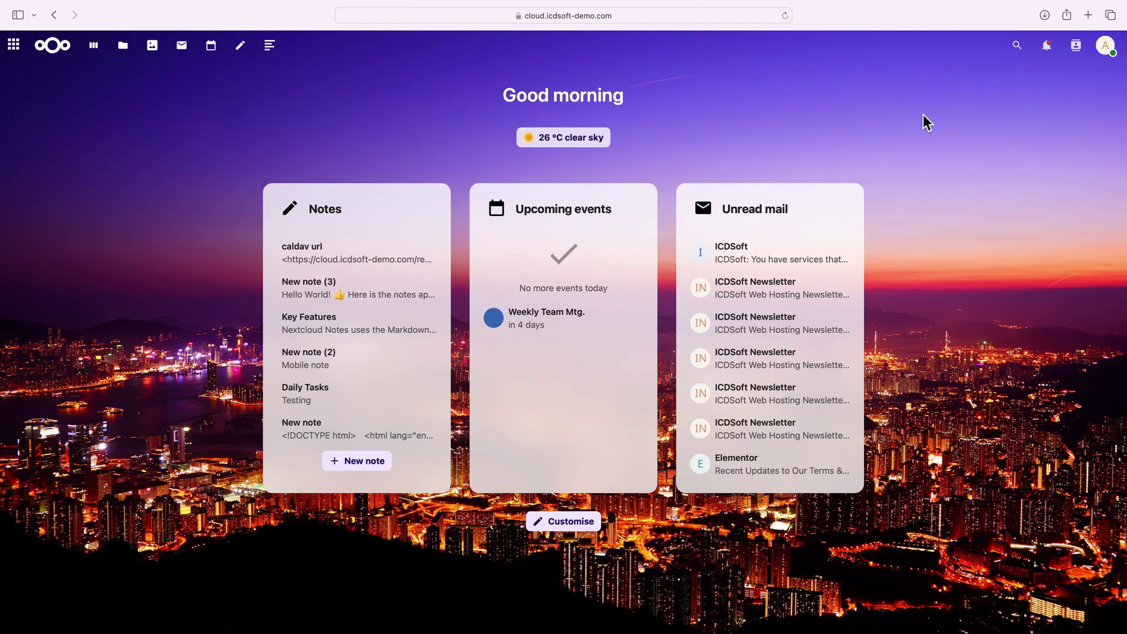
- Open the admin account menu from the avatar at the top right of the dashboard
{"action": "left_click", "coordinate": [1105, 46]}
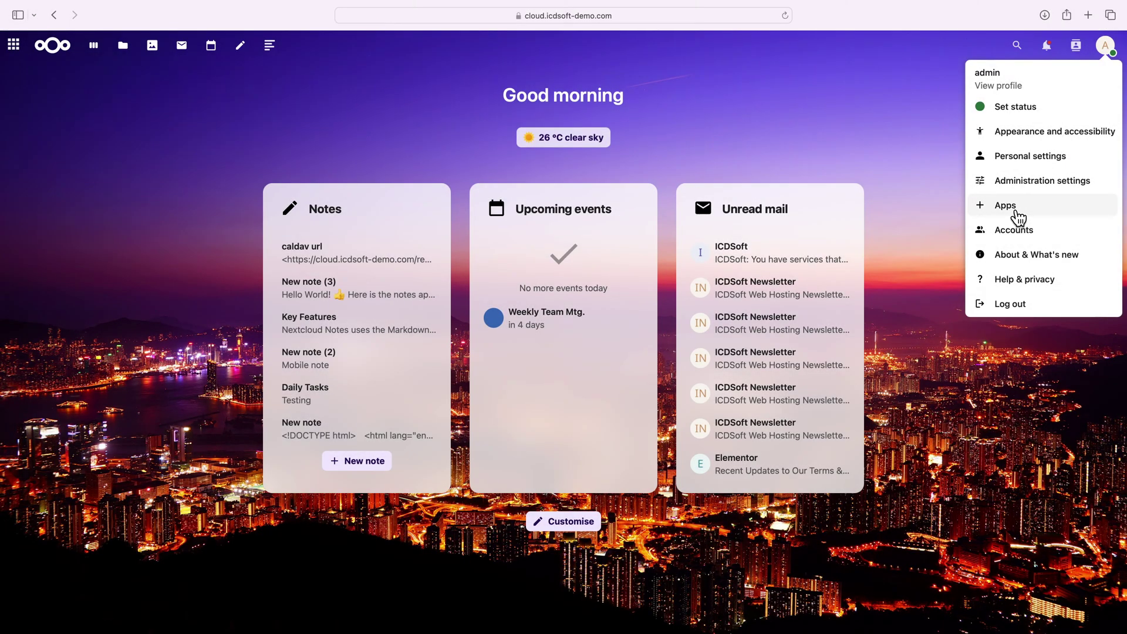
- Search the featured apps for 'two-factor' and view the Nextcloud notification two-factor app's details
{"action": "left_click", "coordinate": [1018, 215]}
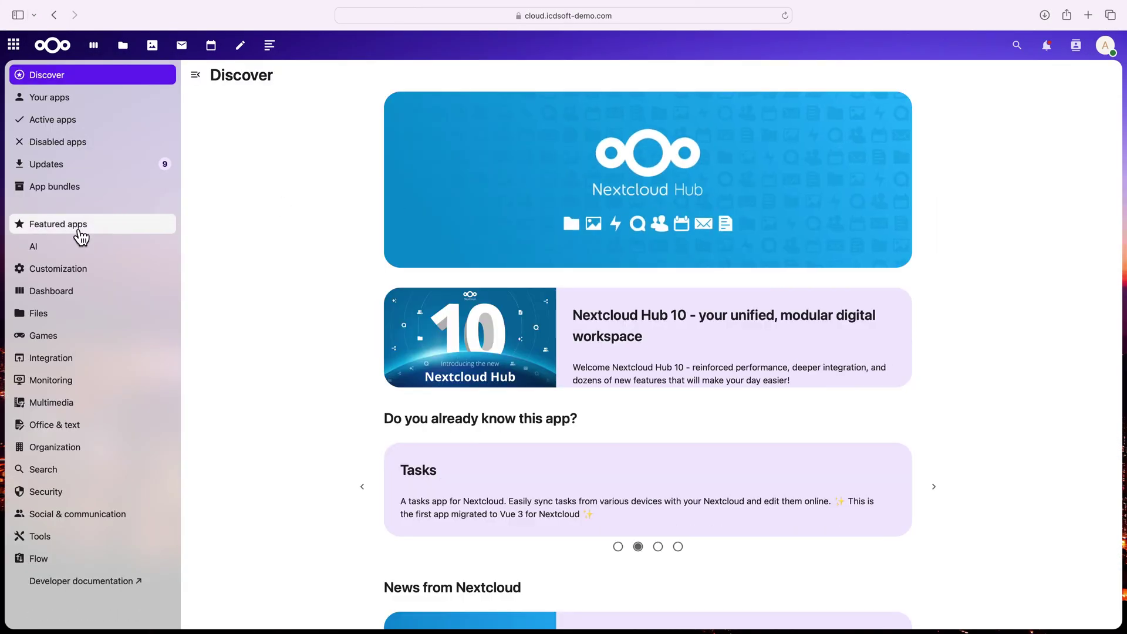
{"action": "left_click", "coordinate": [57, 232]}
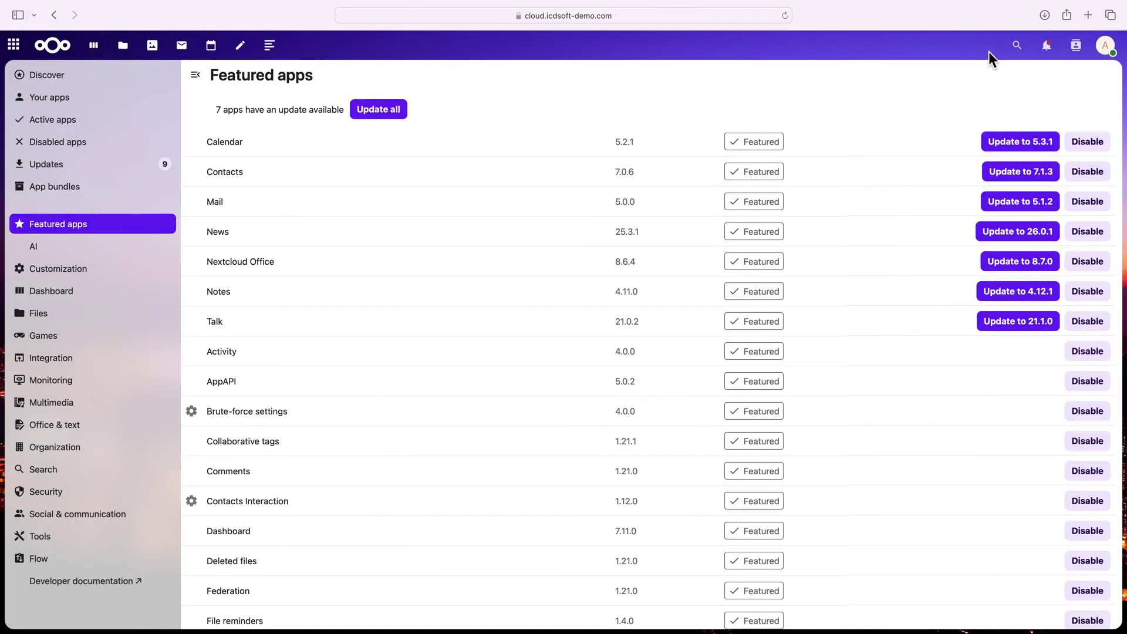
{"action": "left_click", "coordinate": [1021, 52]}
{"action": "type", "text": "tw"}
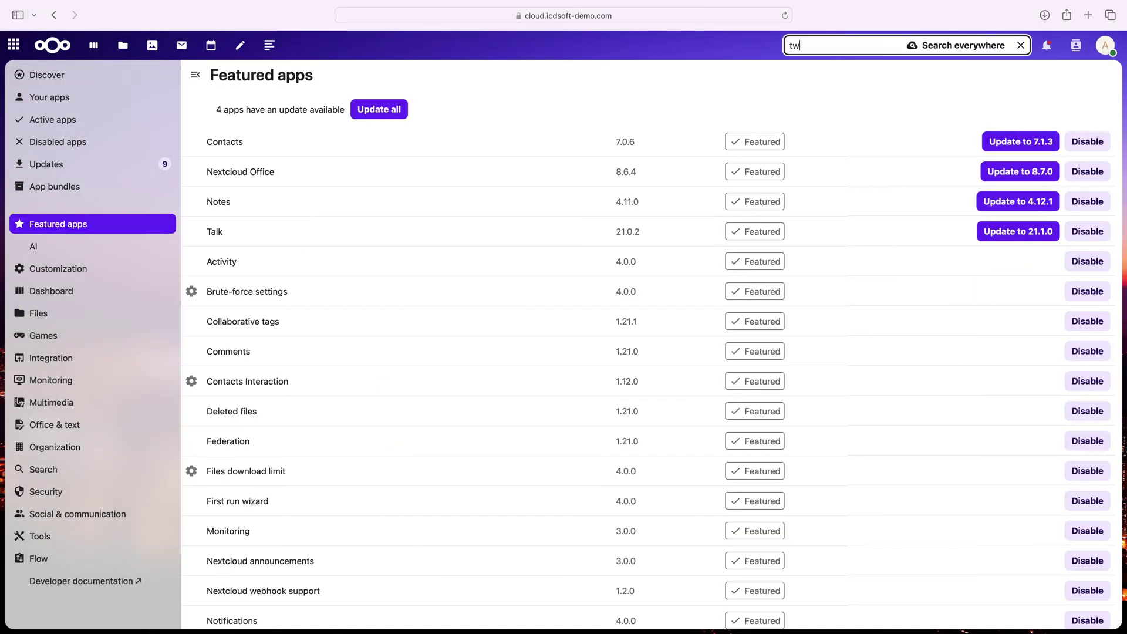
{"action": "type", "text": "o-factor"}
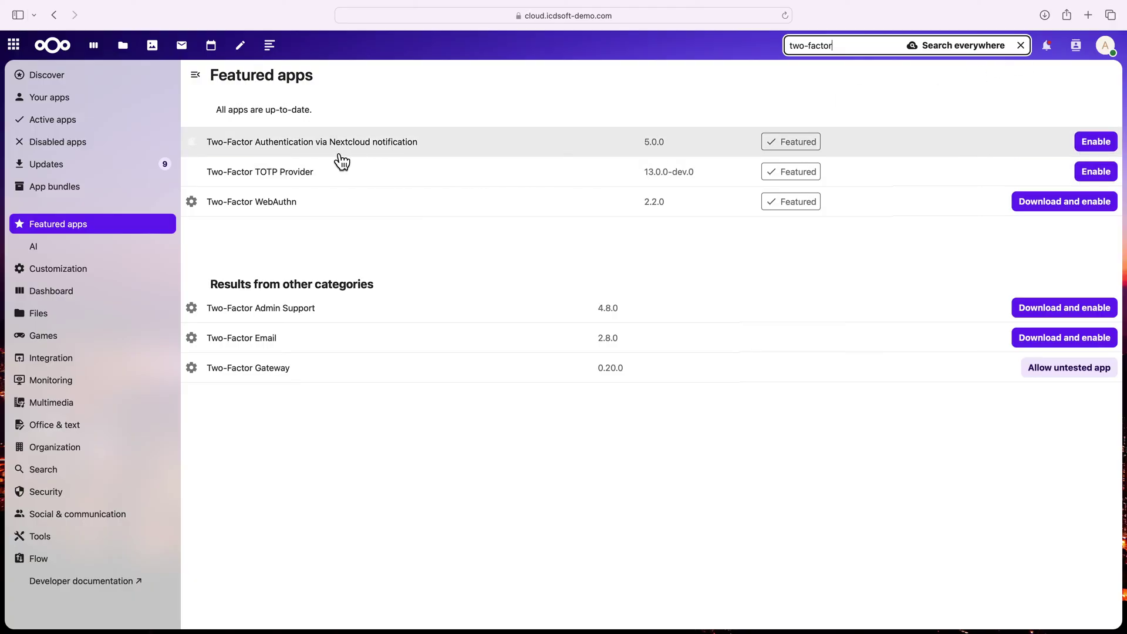
{"action": "left_click", "coordinate": [267, 153]}
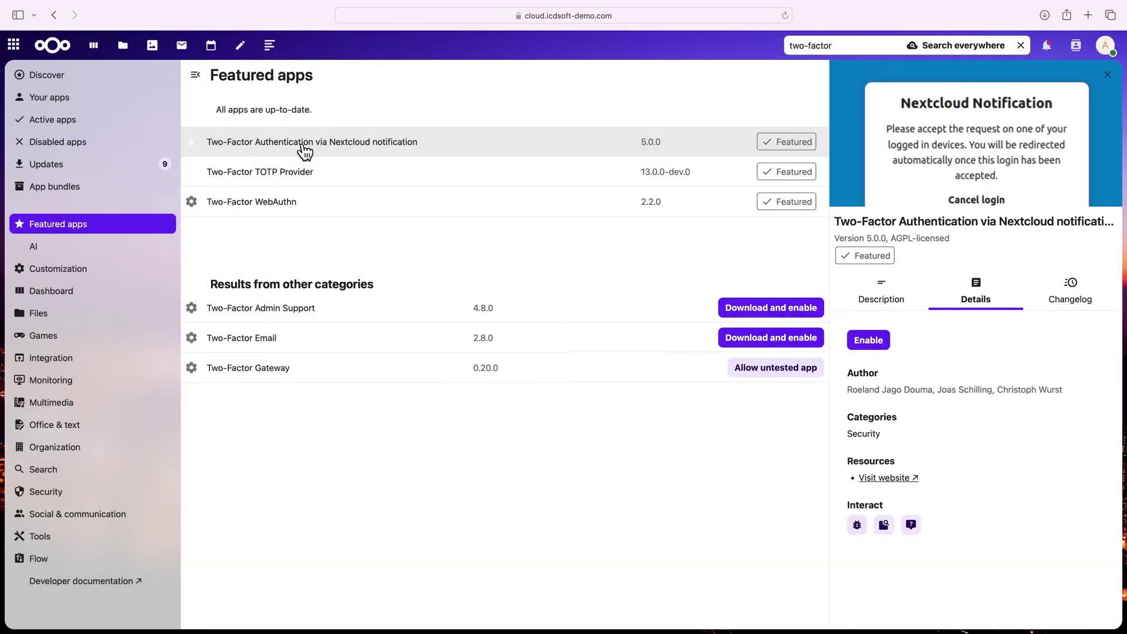
{"action": "left_click", "coordinate": [887, 303]}
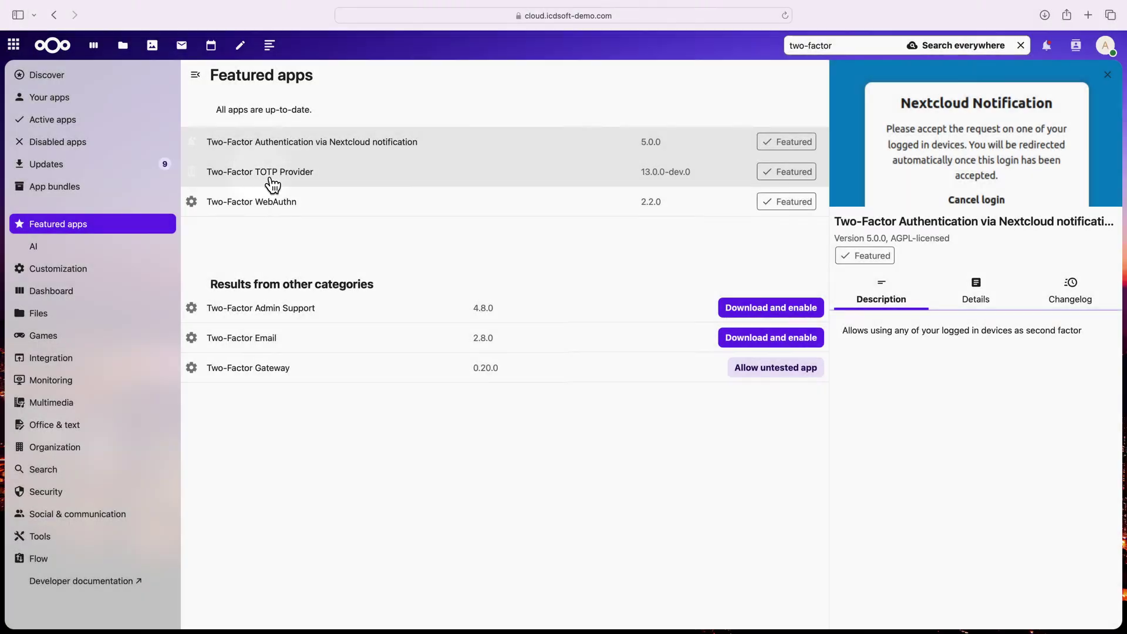
- Enable the Two-Factor TOTP Provider app, confirming with the admin password
{"action": "left_click", "coordinate": [288, 185]}
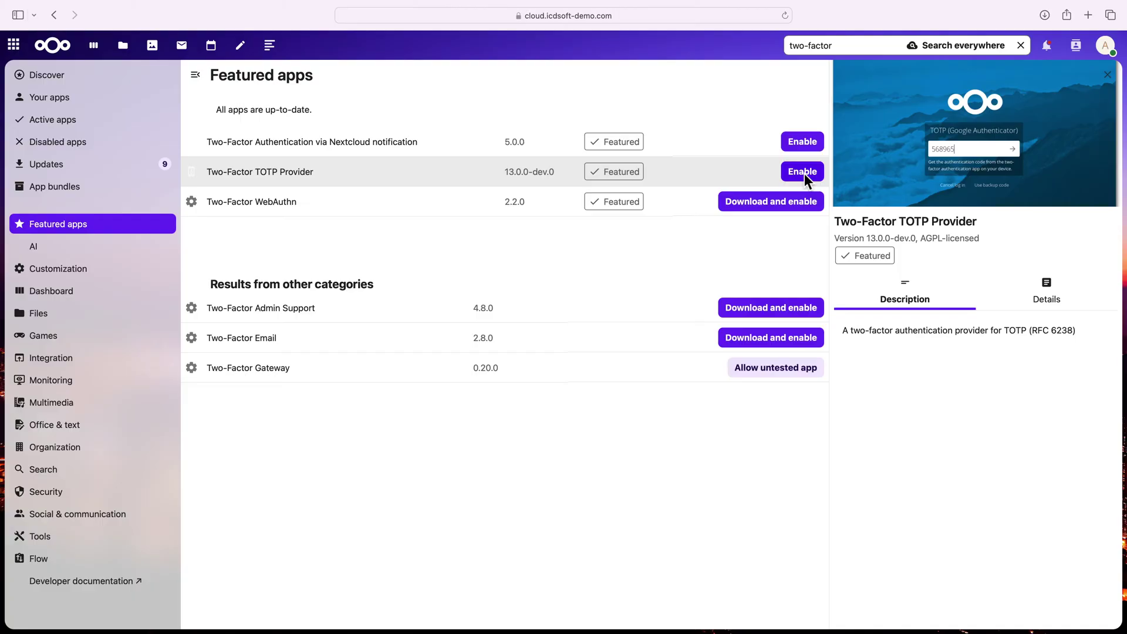
{"action": "left_click", "coordinate": [803, 172]}
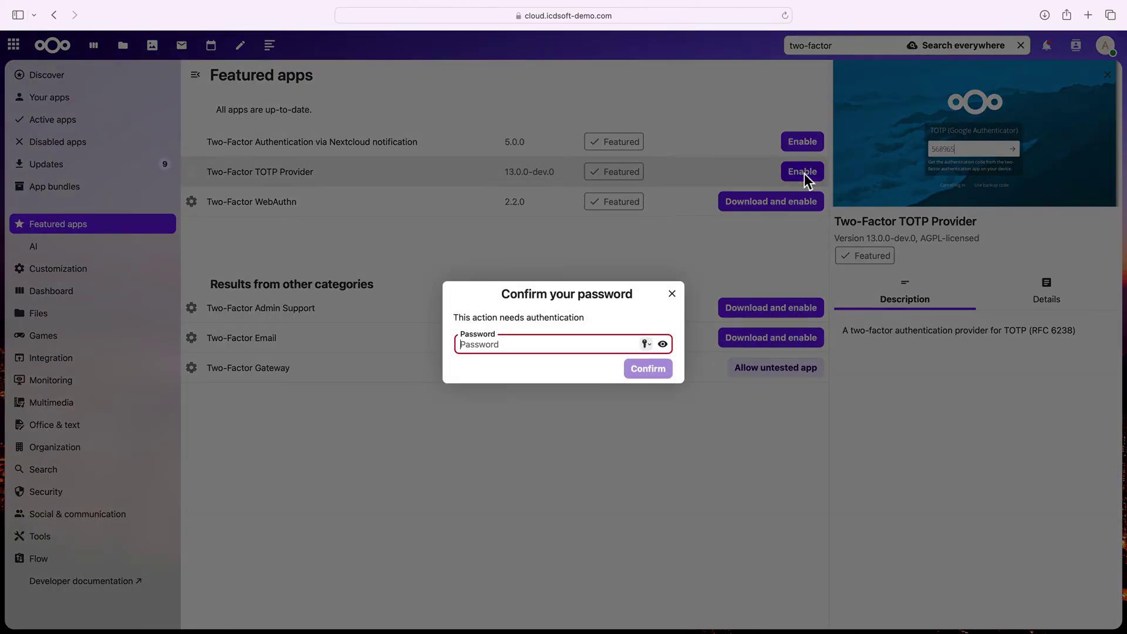
{"action": "key", "text": "super+v"}
{"action": "key", "text": "Return"}
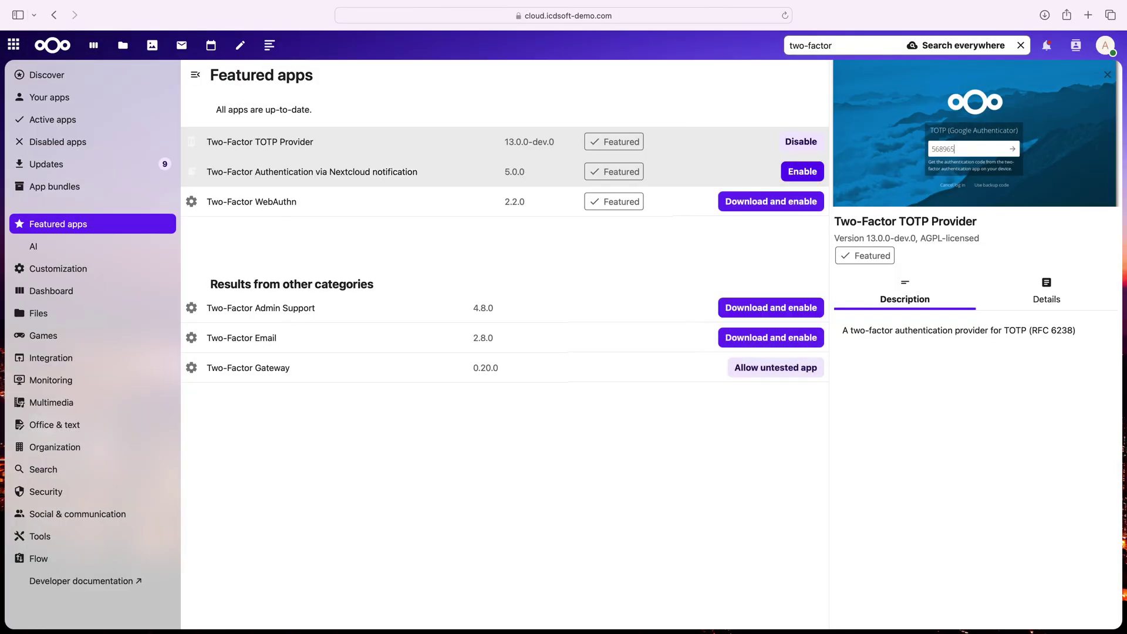
{"action": "left_click", "coordinate": [1109, 49]}
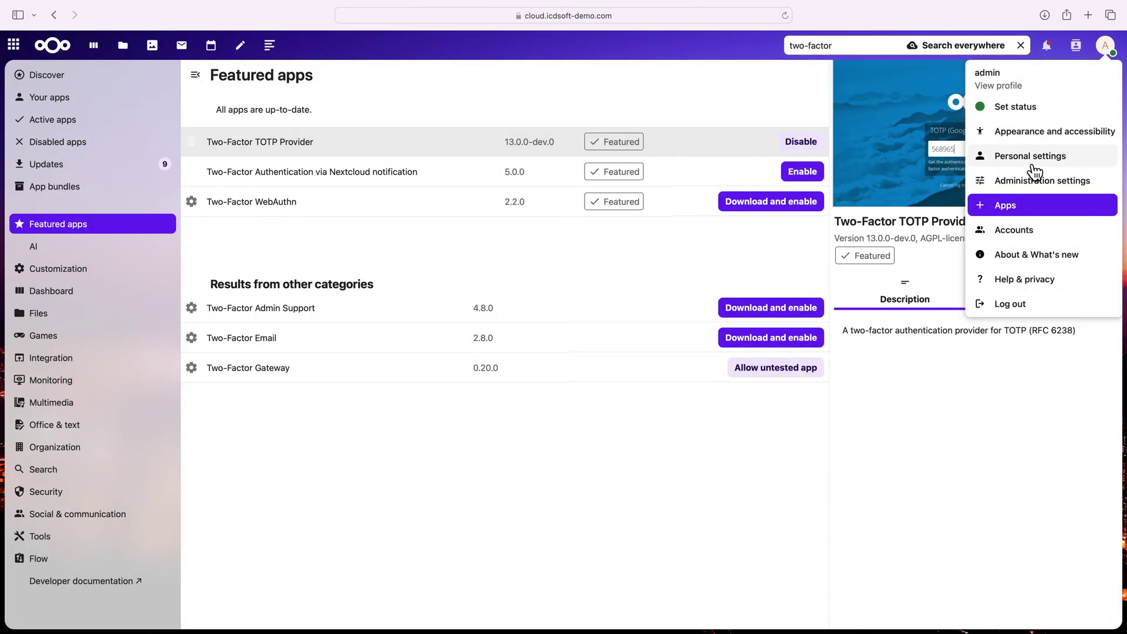
- Tick Enable TOTP under Personal settings > Security to display the secret and QR code
{"action": "left_click", "coordinate": [1030, 156]}
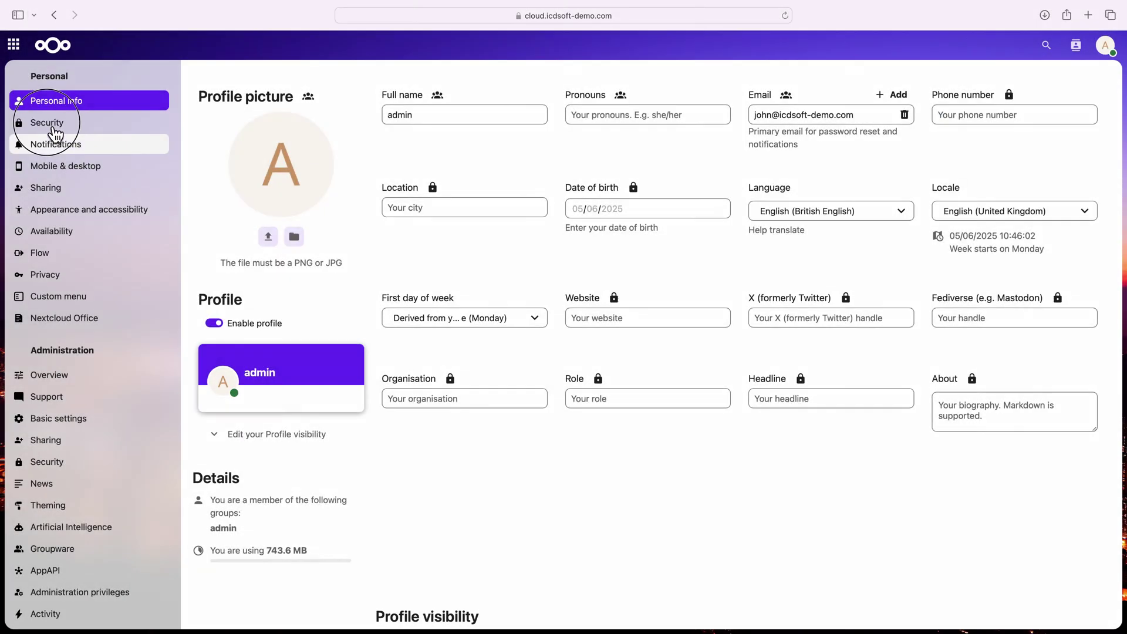
{"action": "left_click", "coordinate": [47, 122]}
{"action": "left_click", "coordinate": [254, 343]}
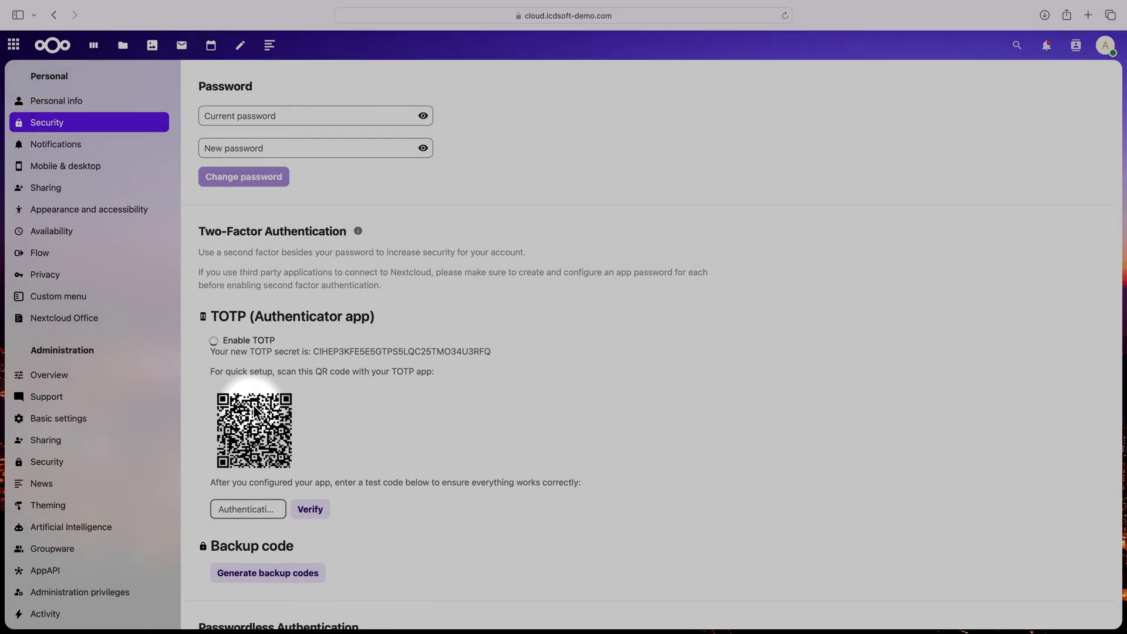
{"action": "left_click", "coordinate": [260, 378]}
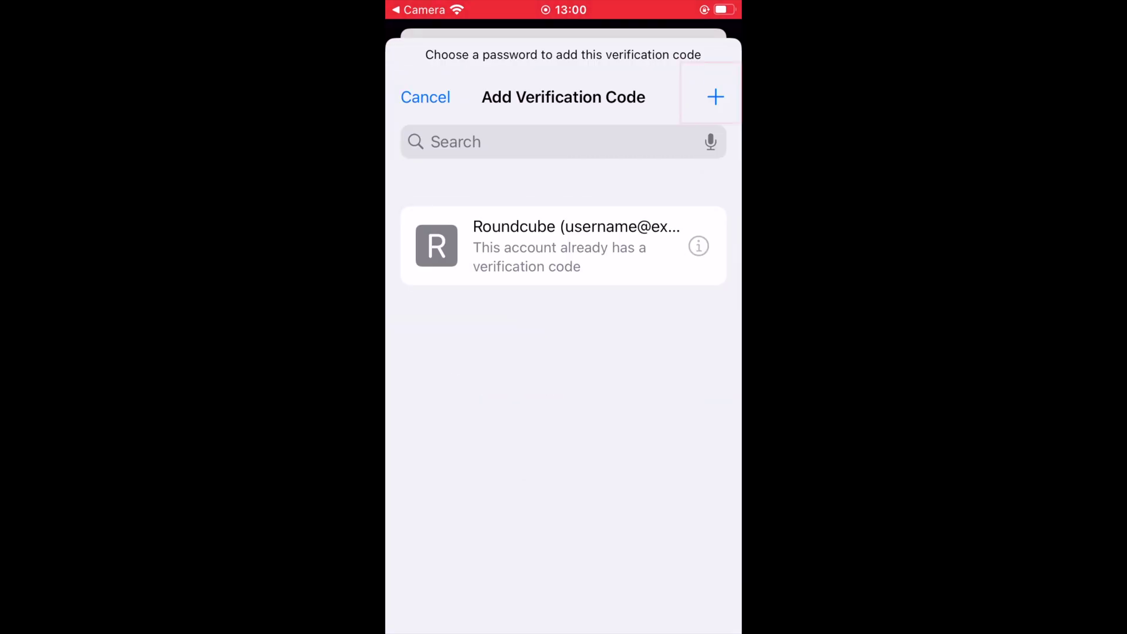
- Save a new verification-code entry labelled 'Nextcloud' with username 'admin'
{"action": "left_click", "coordinate": [716, 97]}
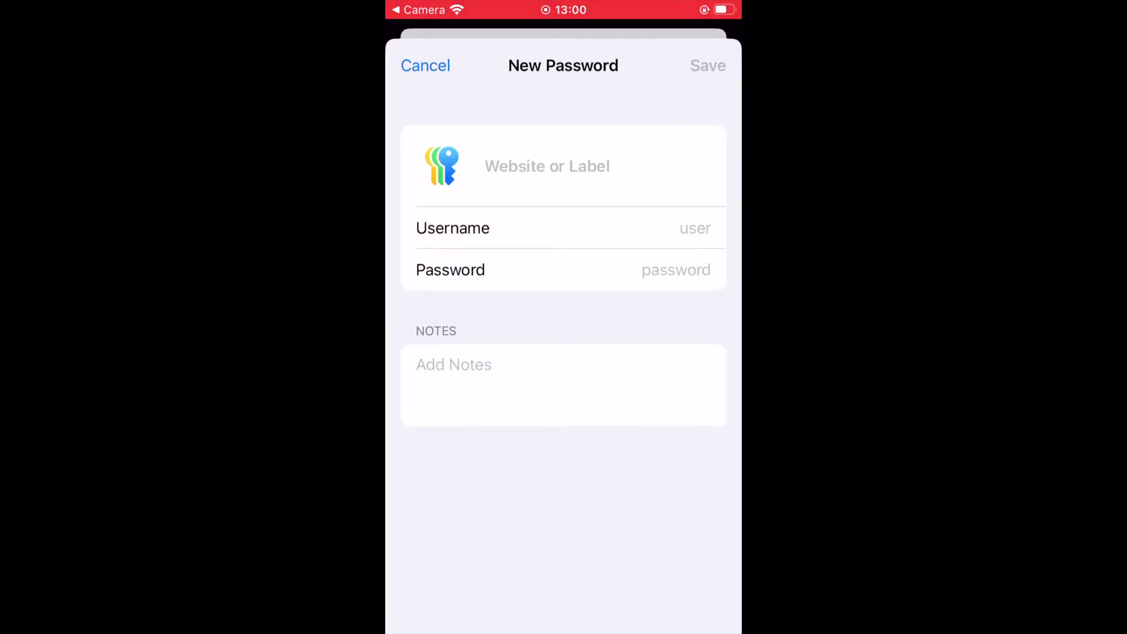
{"action": "type", "text": "Nextcloud"}
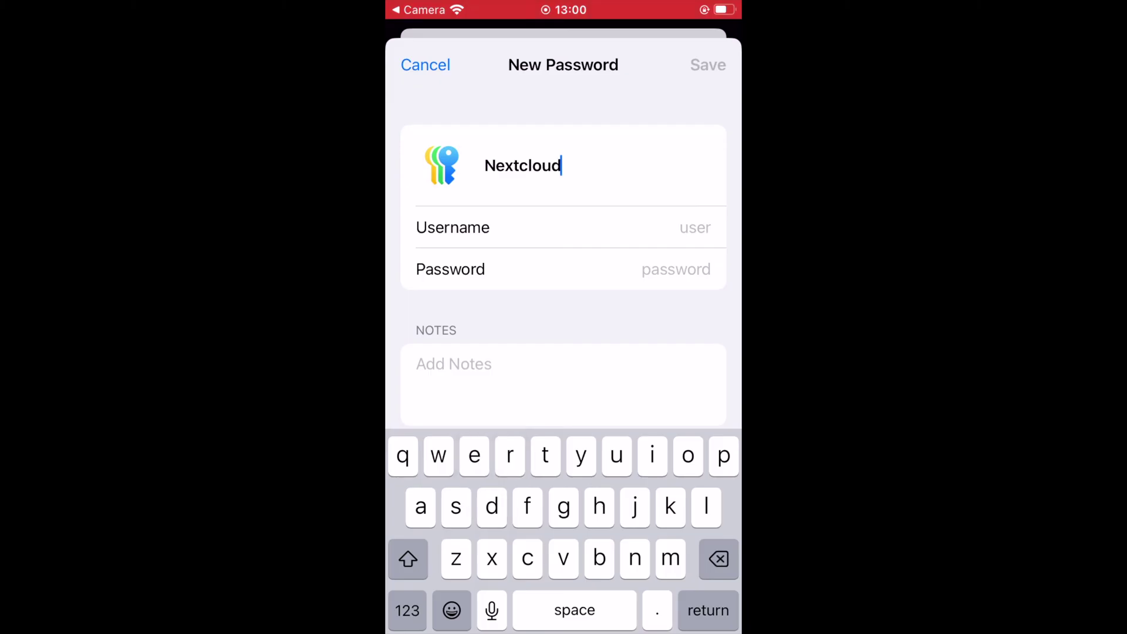
{"action": "left_click", "coordinate": [699, 227]}
{"action": "type", "text": "admin"}
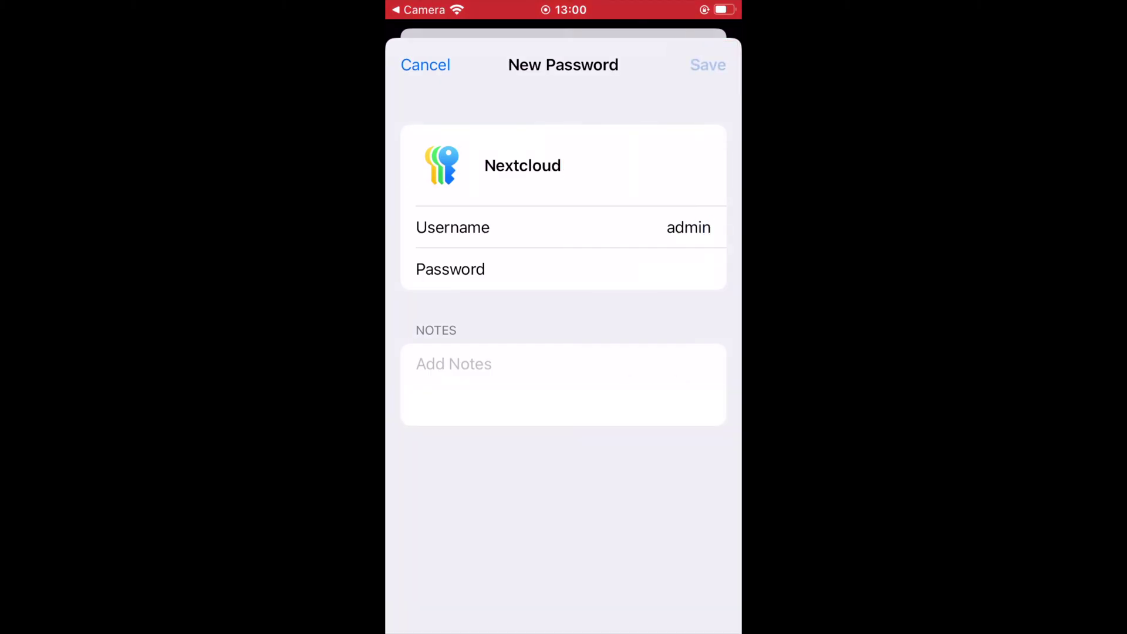
{"action": "left_click", "coordinate": [708, 65]}
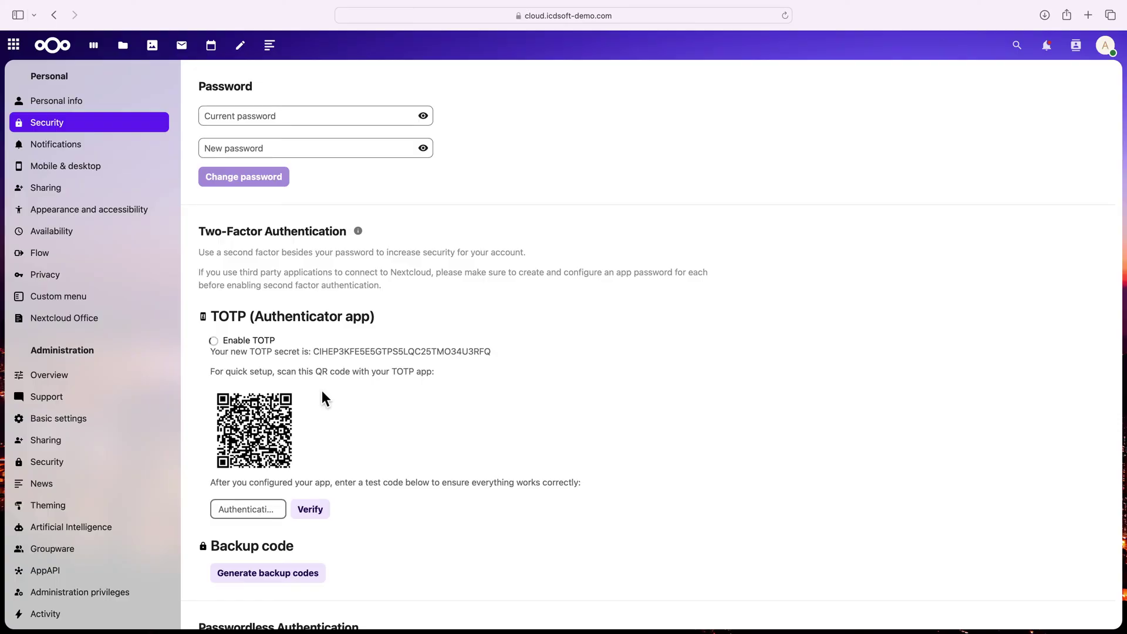
- Enter and verify a test authenticator code to activate TOTP
{"action": "left_click", "coordinate": [265, 509]}
{"action": "left_click", "coordinate": [308, 510]}
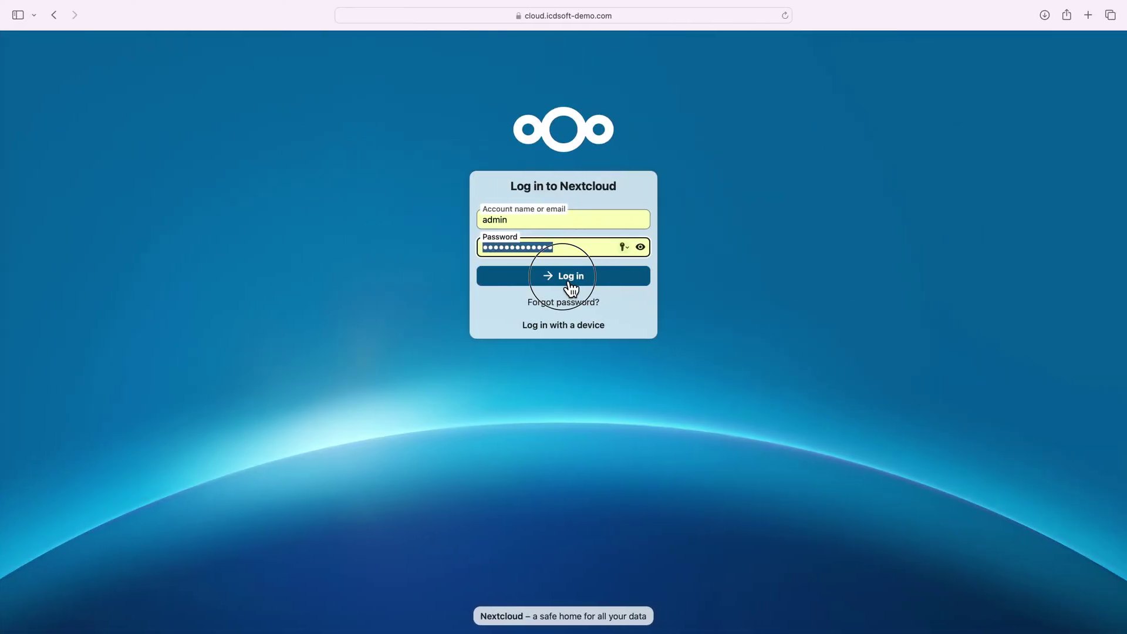
- Sign back in with the password plus the six-digit TOTP code to reach the dashboard
{"action": "left_click", "coordinate": [565, 276]}
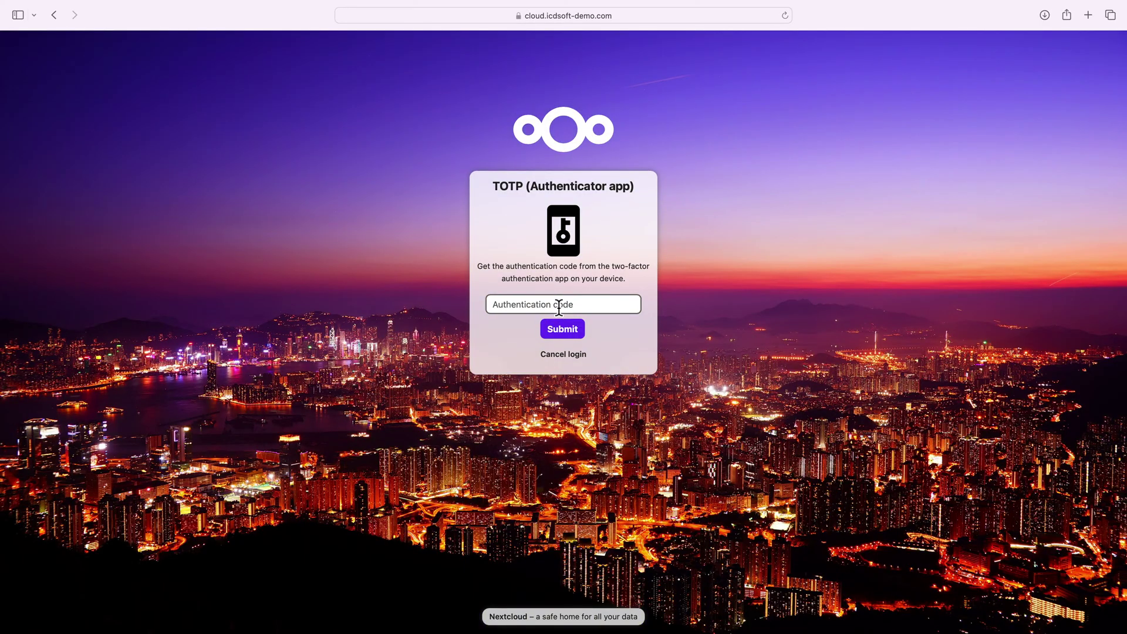
{"action": "key", "text": "super+v"}
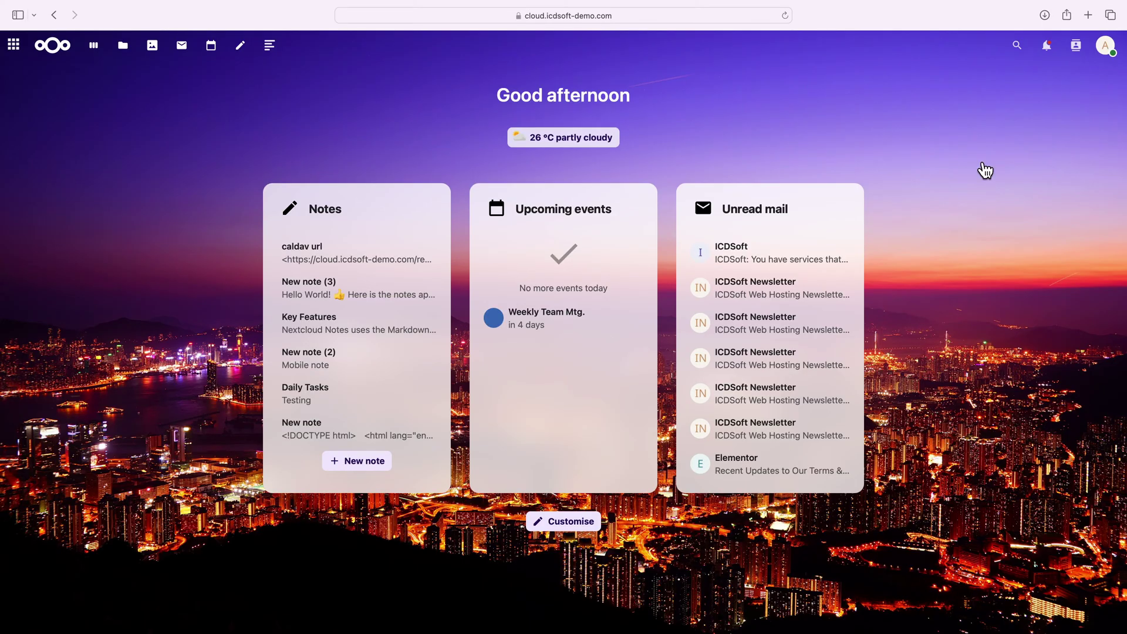
{"action": "left_click", "coordinate": [1106, 46]}
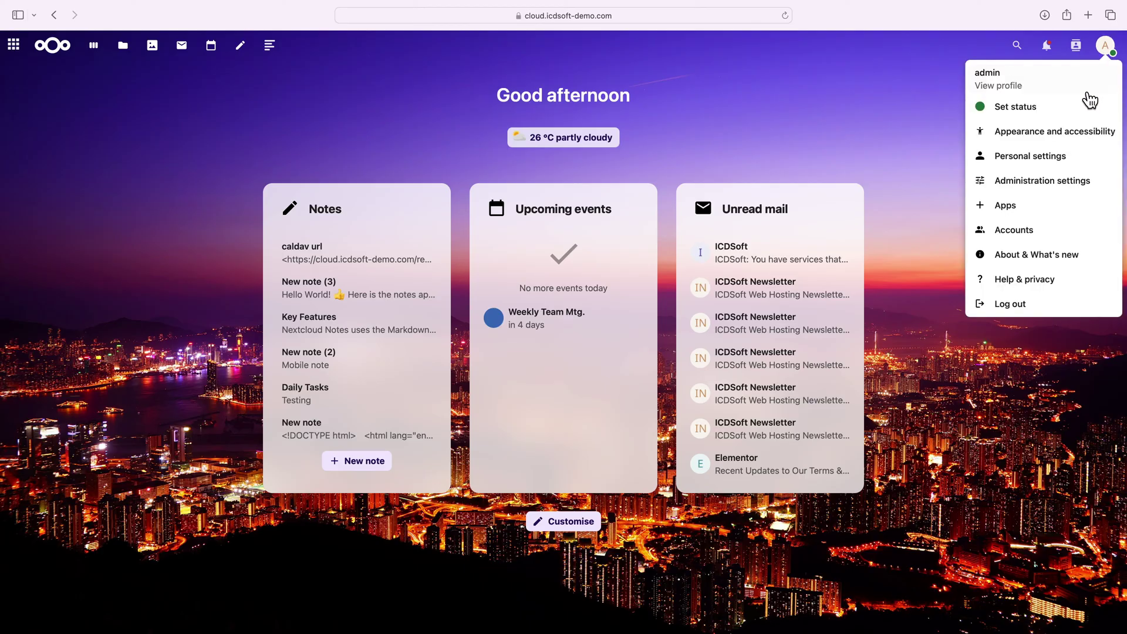
- Set Maximum login attempts to 5 in the administration Security settings
{"action": "left_click", "coordinate": [1036, 187]}
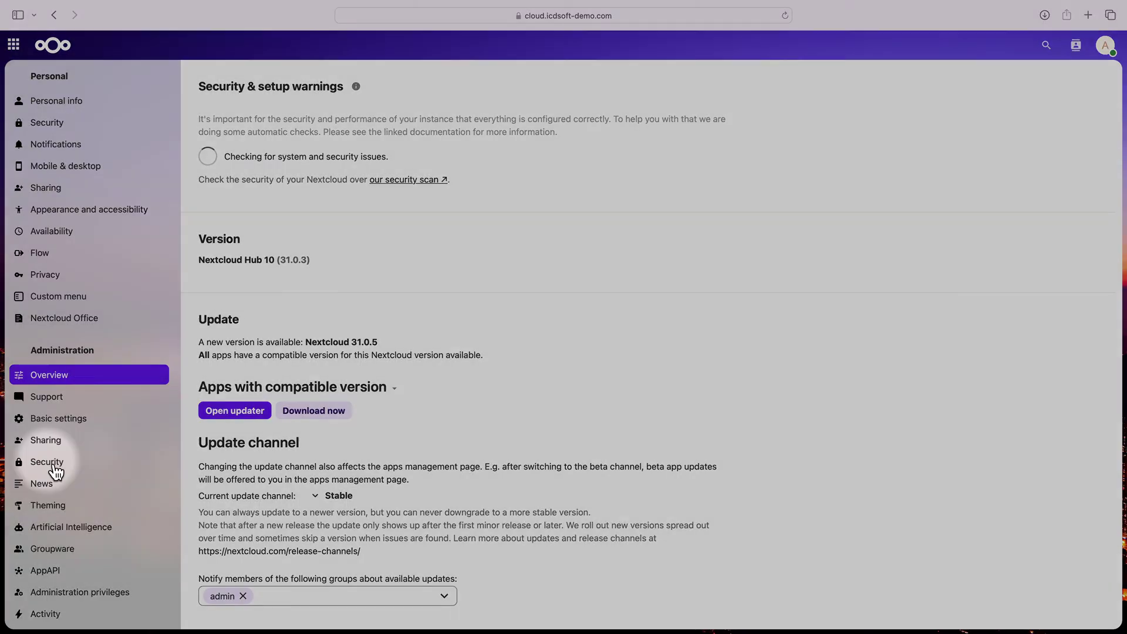
{"action": "left_click", "coordinate": [53, 467]}
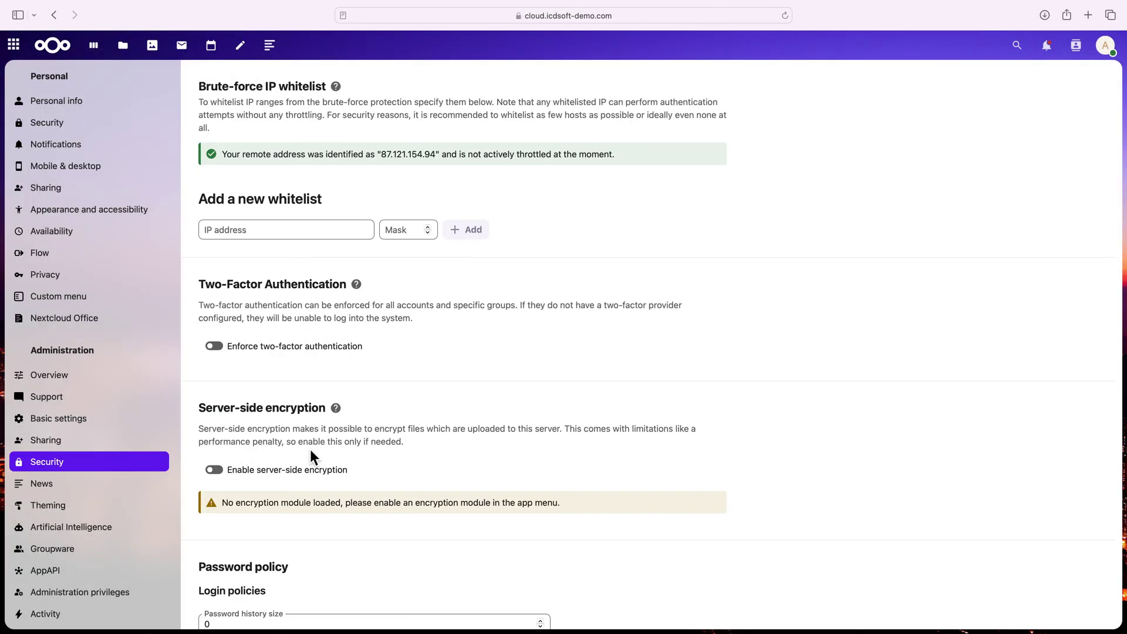
{"action": "scroll", "coordinate": [311, 454], "scroll_direction": "down", "scroll_amount": 5}
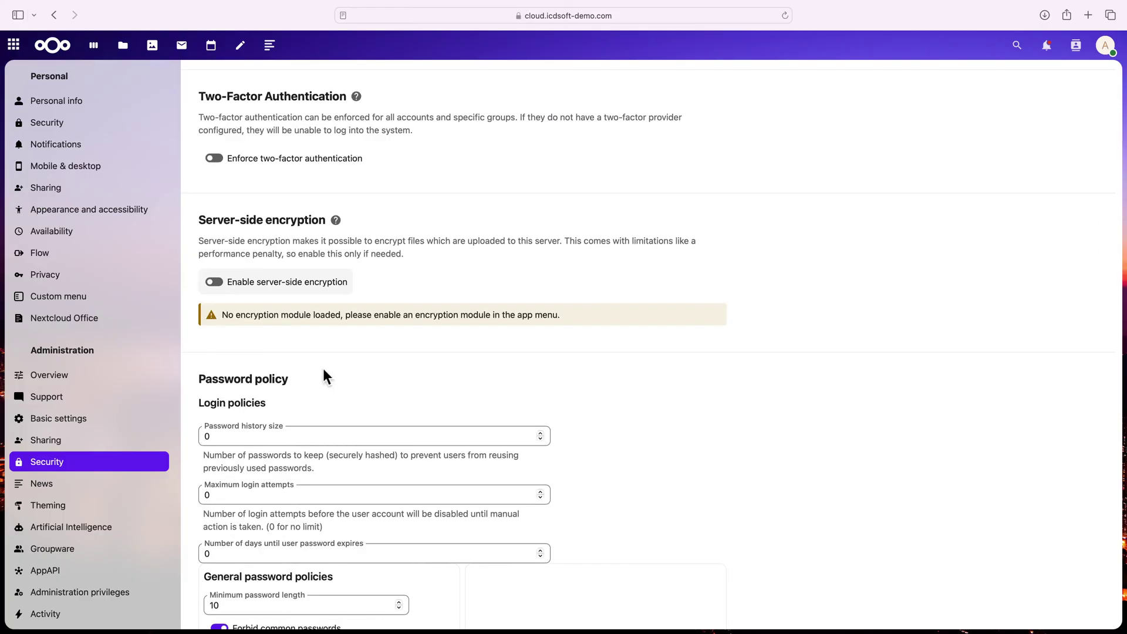
{"action": "scroll", "coordinate": [355, 398], "scroll_direction": "down", "scroll_amount": 1}
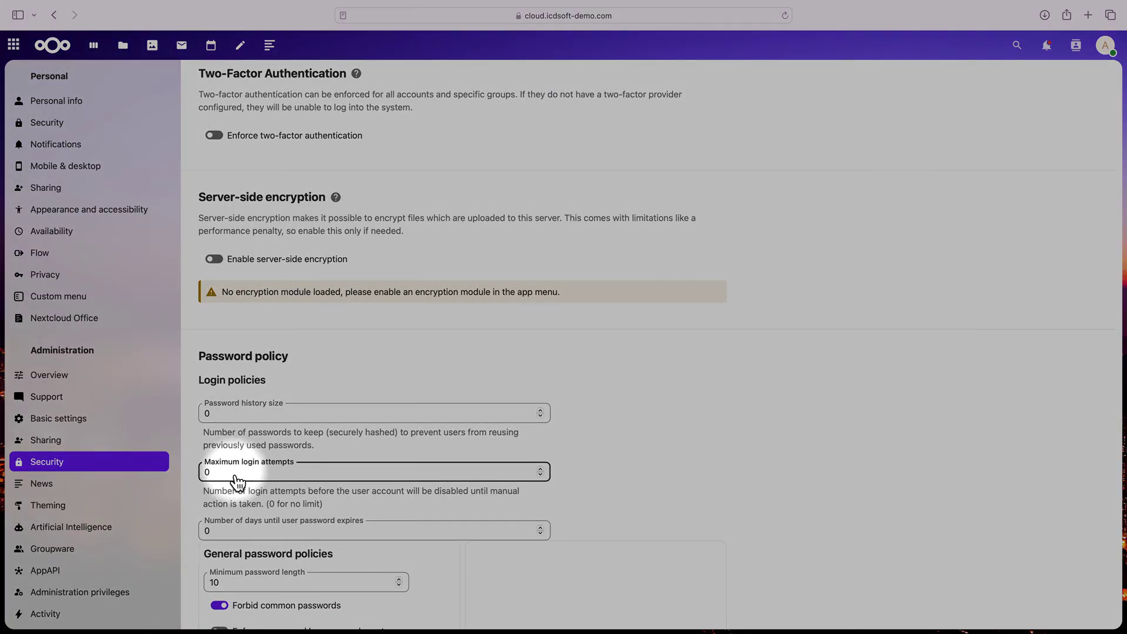
{"action": "left_click", "coordinate": [227, 474]}
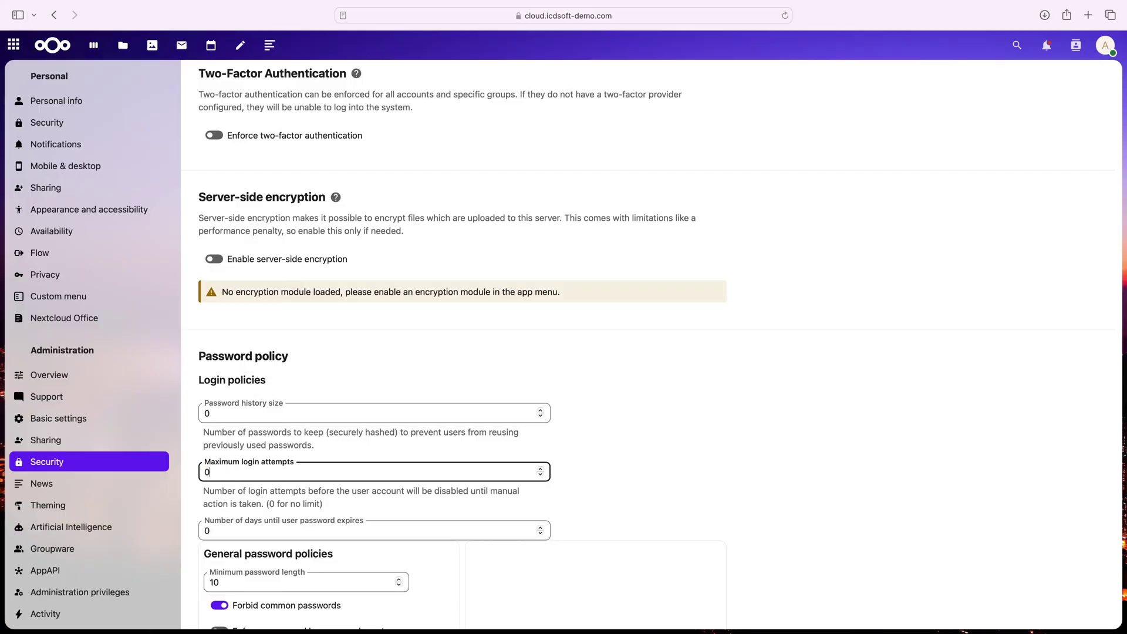
{"action": "key", "text": "BackSpace"}
{"action": "type", "text": "5"}
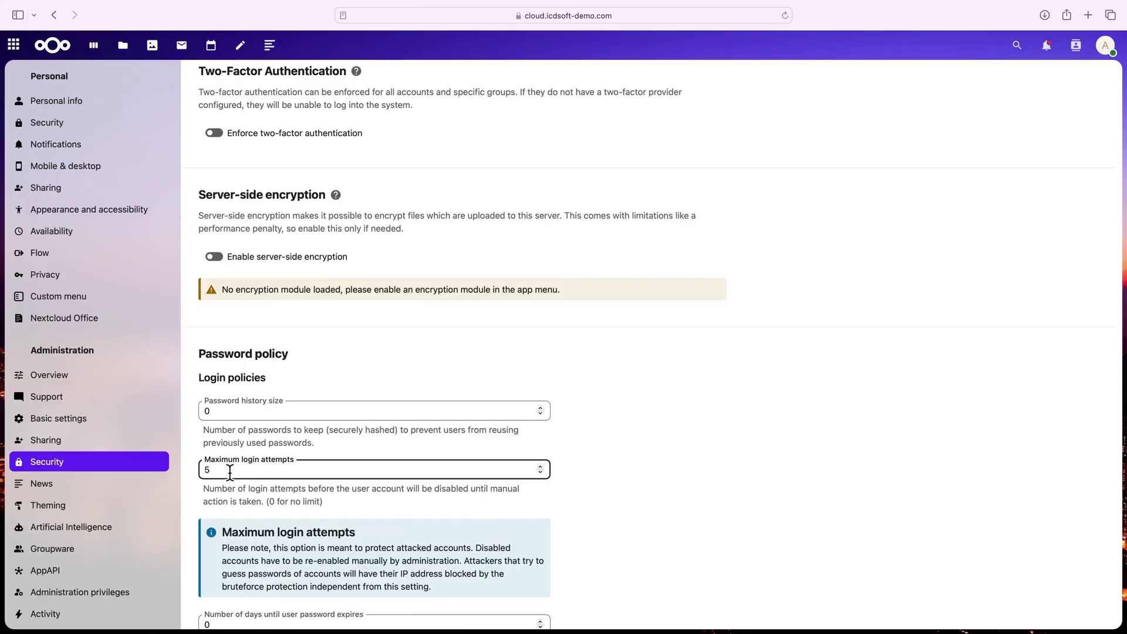
{"action": "scroll", "coordinate": [231, 477], "scroll_direction": "down", "scroll_amount": 1}
{"action": "scroll", "coordinate": [229, 473], "scroll_direction": "down", "scroll_amount": 5}
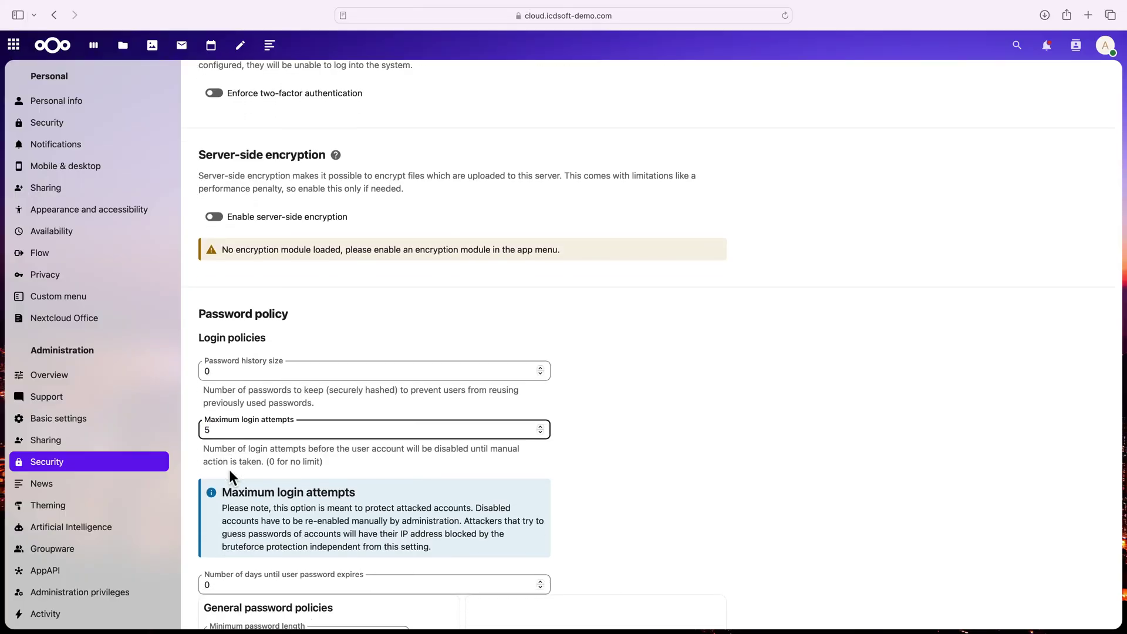
{"action": "scroll", "coordinate": [229, 470], "scroll_direction": "down", "scroll_amount": 3}
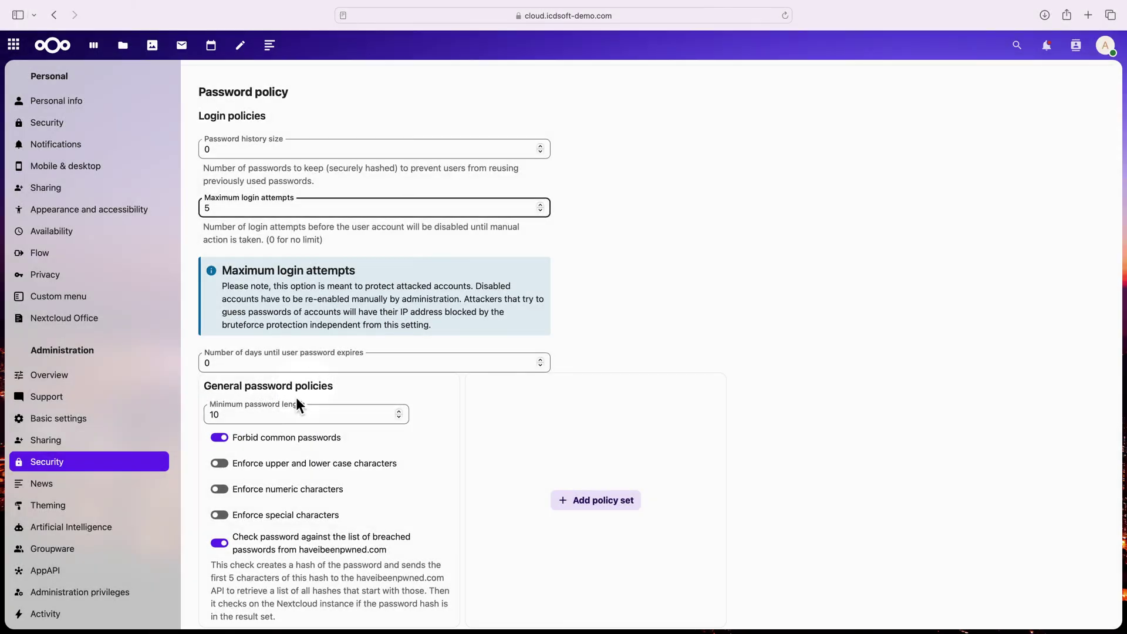
{"action": "left_click", "coordinate": [293, 418]}
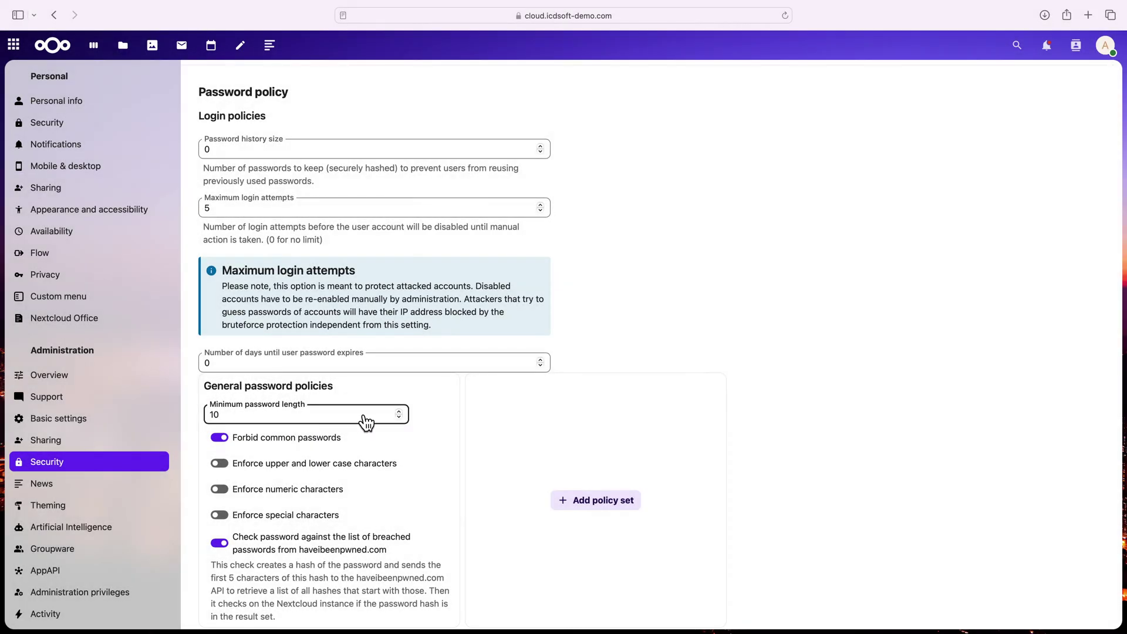
- Turn on enforcement of upper and lower case, numeric and special characters in passwords
{"action": "left_click", "coordinate": [304, 474]}
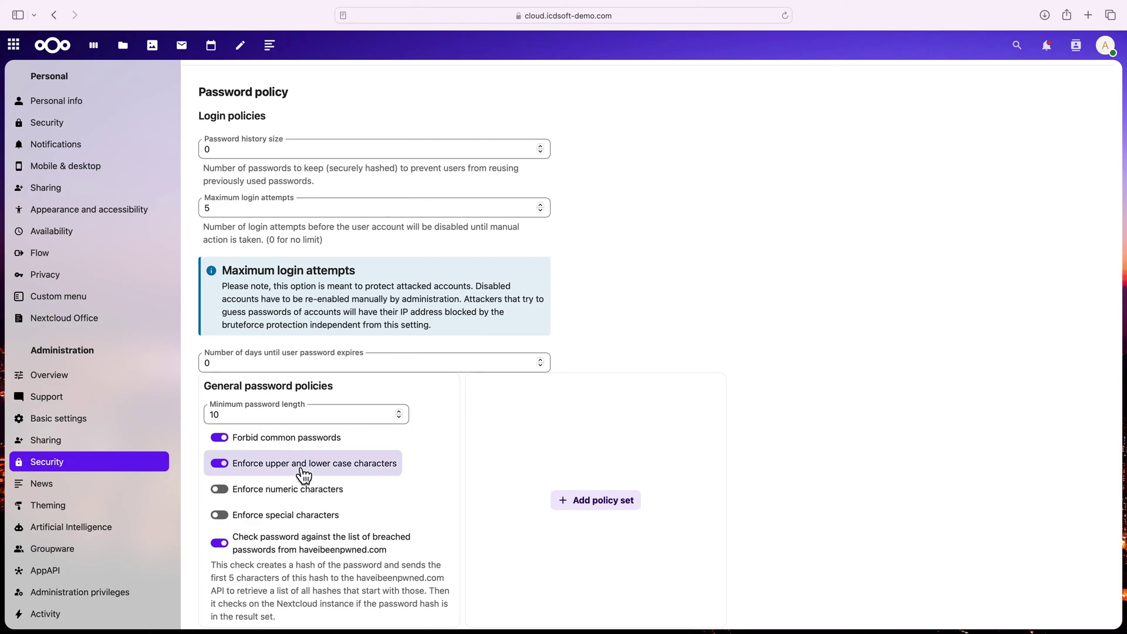
{"action": "left_click", "coordinate": [303, 496]}
{"action": "left_click", "coordinate": [304, 519]}
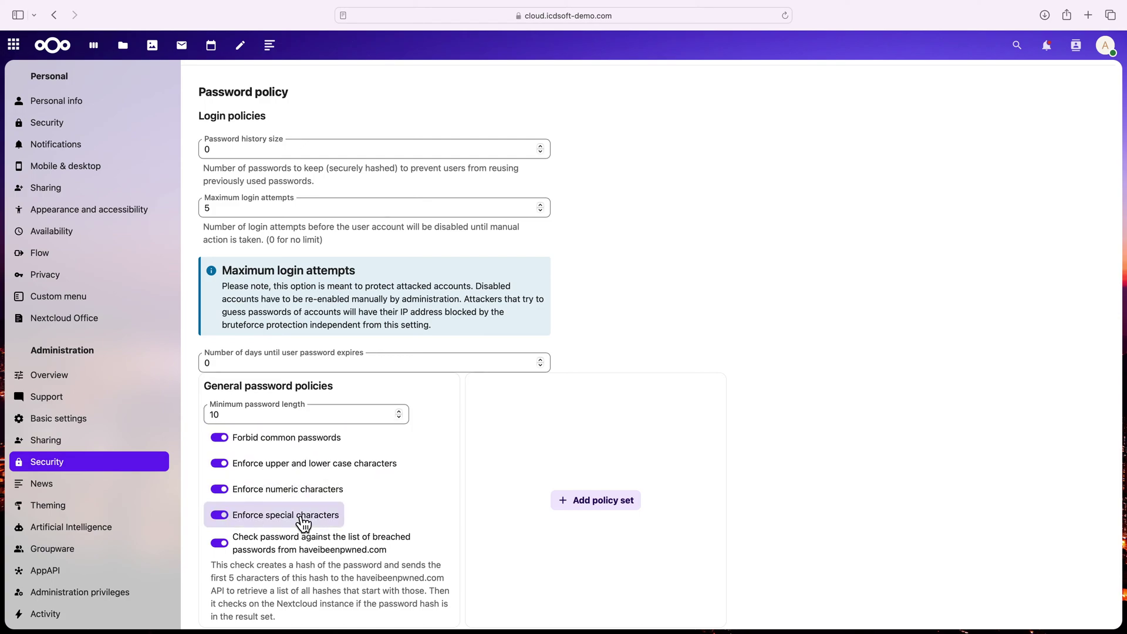
{"action": "scroll", "coordinate": [304, 523], "scroll_direction": "down", "scroll_amount": 1}
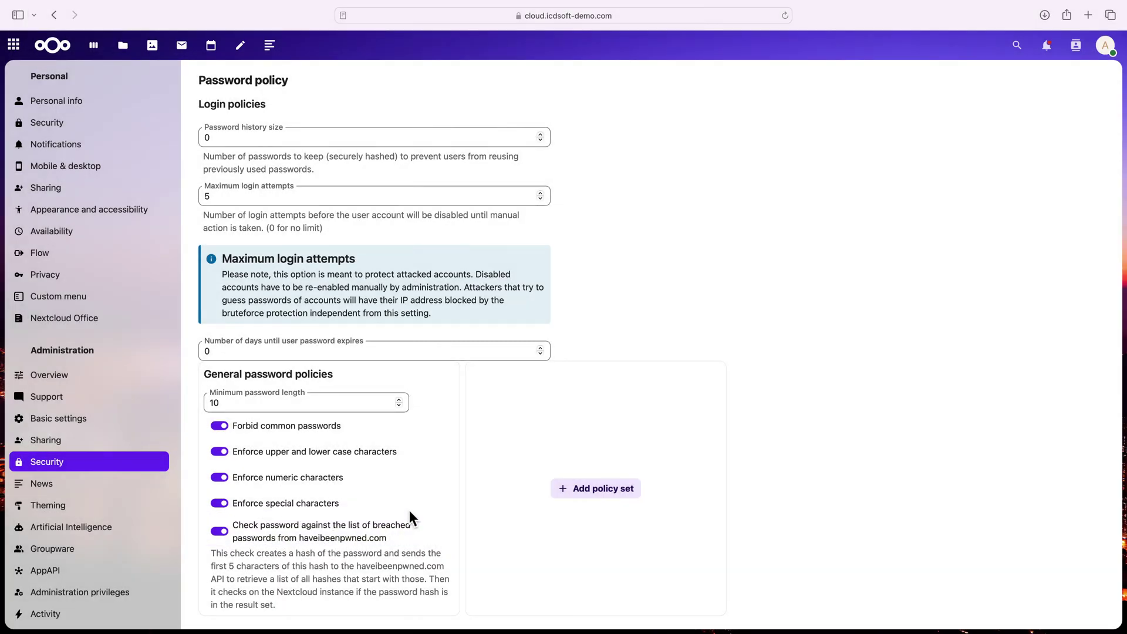
{"action": "scroll", "coordinate": [410, 512], "scroll_direction": "down", "scroll_amount": 3}
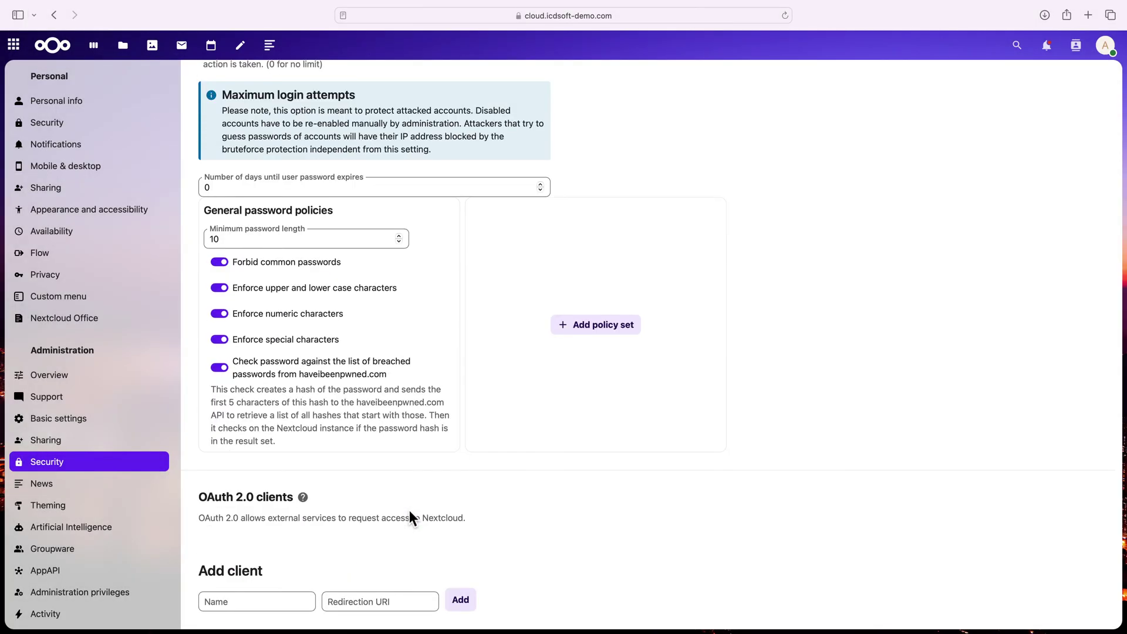
{"action": "scroll", "coordinate": [410, 512], "scroll_direction": "up", "scroll_amount": 5}
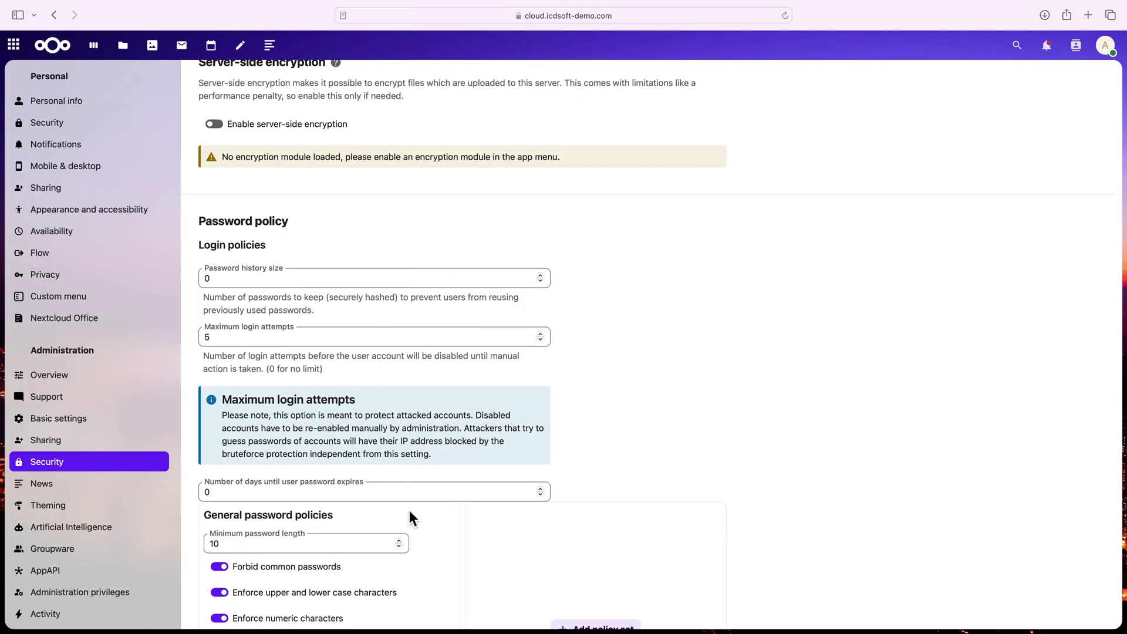
{"action": "scroll", "coordinate": [410, 512], "scroll_direction": "up", "scroll_amount": 6}
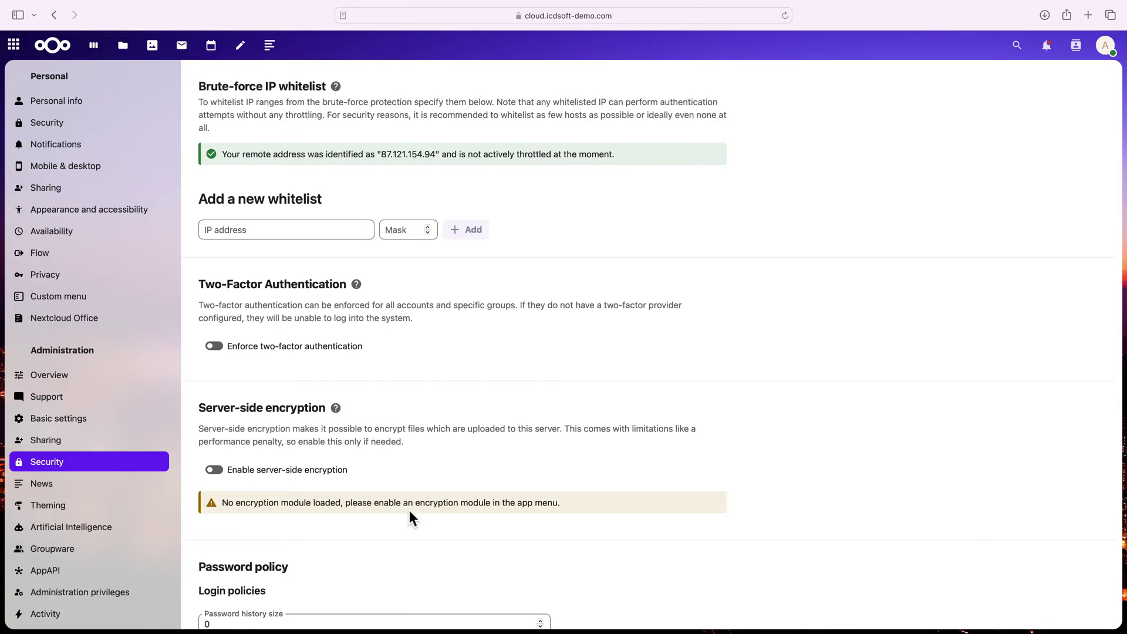
{"action": "scroll", "coordinate": [410, 511], "scroll_direction": "down", "scroll_amount": 3}
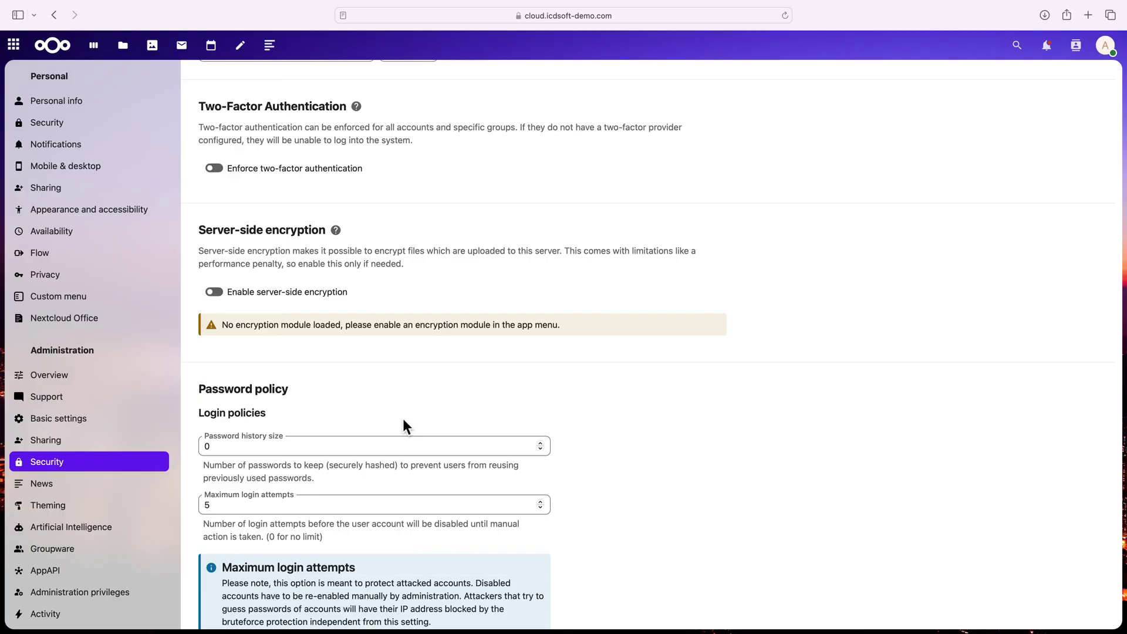
- In a new tab, browse the ICDSoft File Manager to www/cloud/data/admin/files/Notes
{"action": "key", "text": "super+t"}
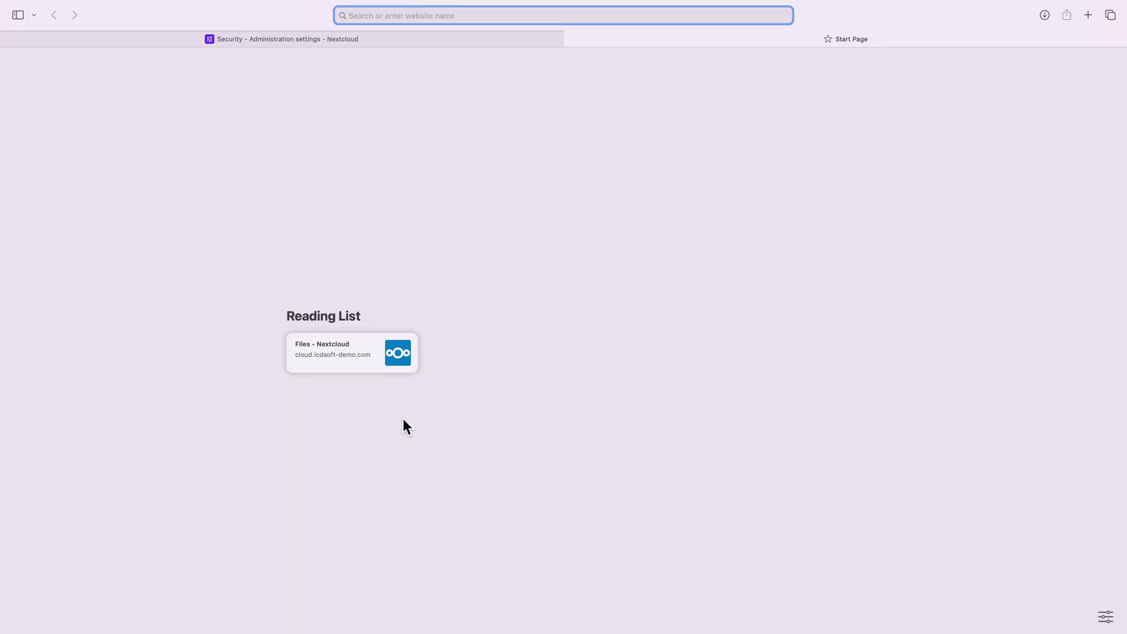
{"action": "type", "text": "cp."}
{"action": "key", "text": "Return"}
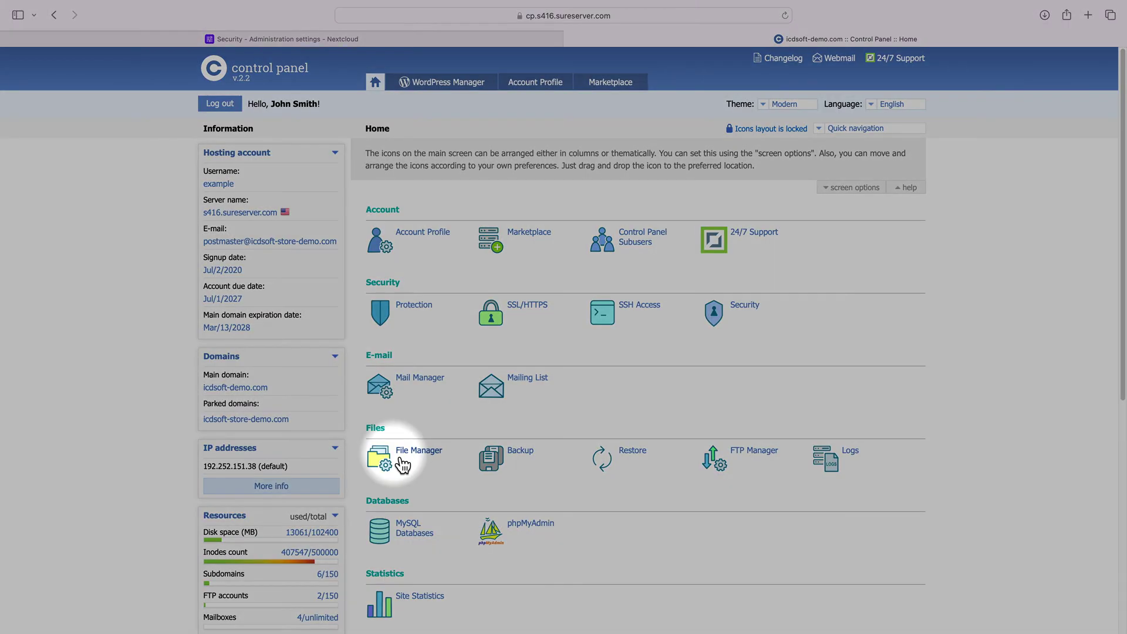
{"action": "left_click", "coordinate": [403, 464]}
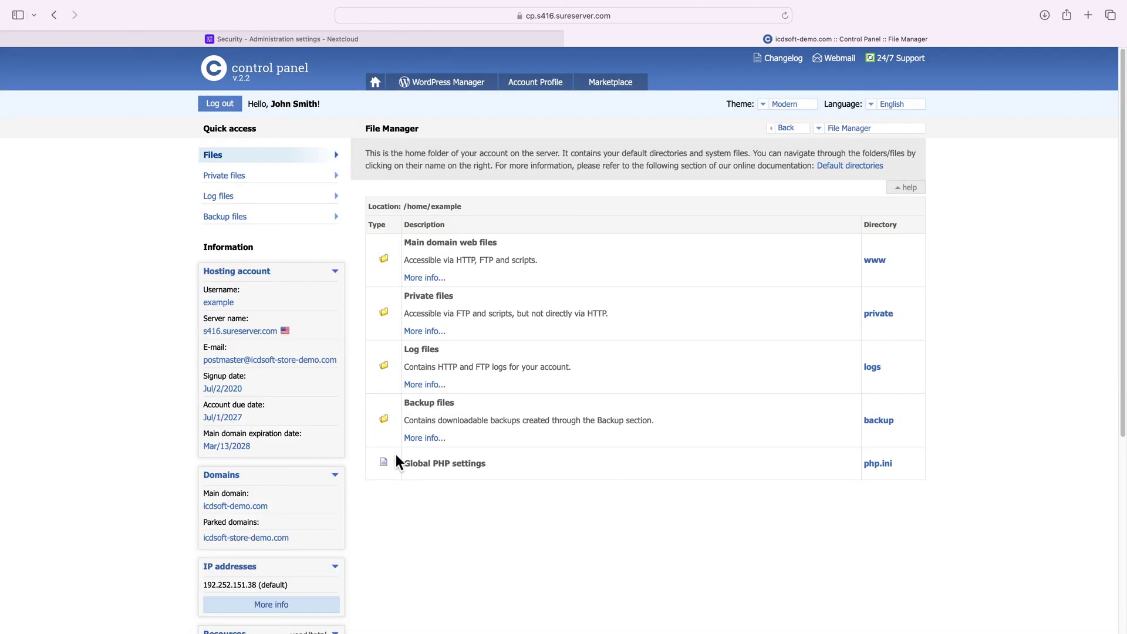
{"action": "left_click", "coordinate": [875, 262]}
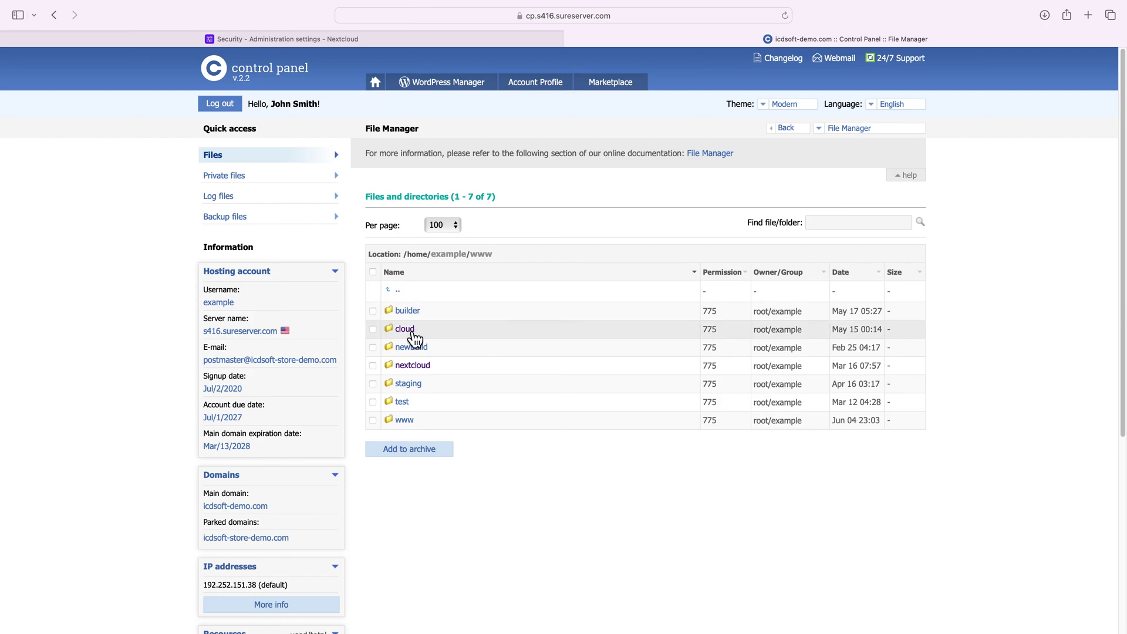
{"action": "left_click", "coordinate": [405, 330]}
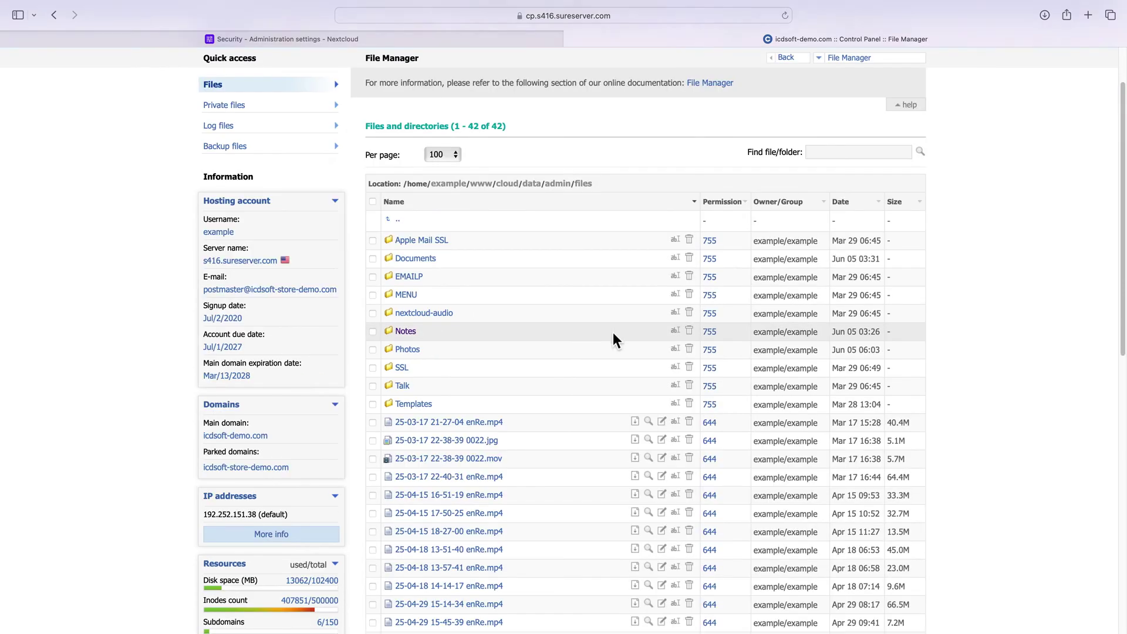
{"action": "scroll", "coordinate": [613, 332], "scroll_direction": "down", "scroll_amount": 15}
{"action": "scroll", "coordinate": [615, 331], "scroll_direction": "up", "scroll_amount": 10}
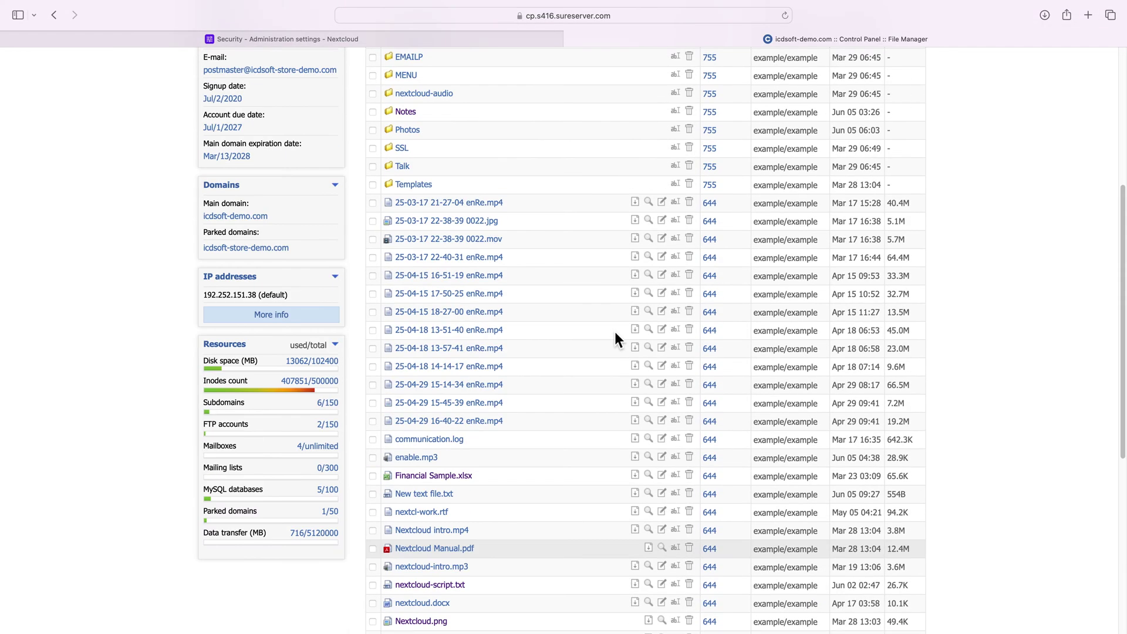
{"action": "left_click", "coordinate": [414, 183]}
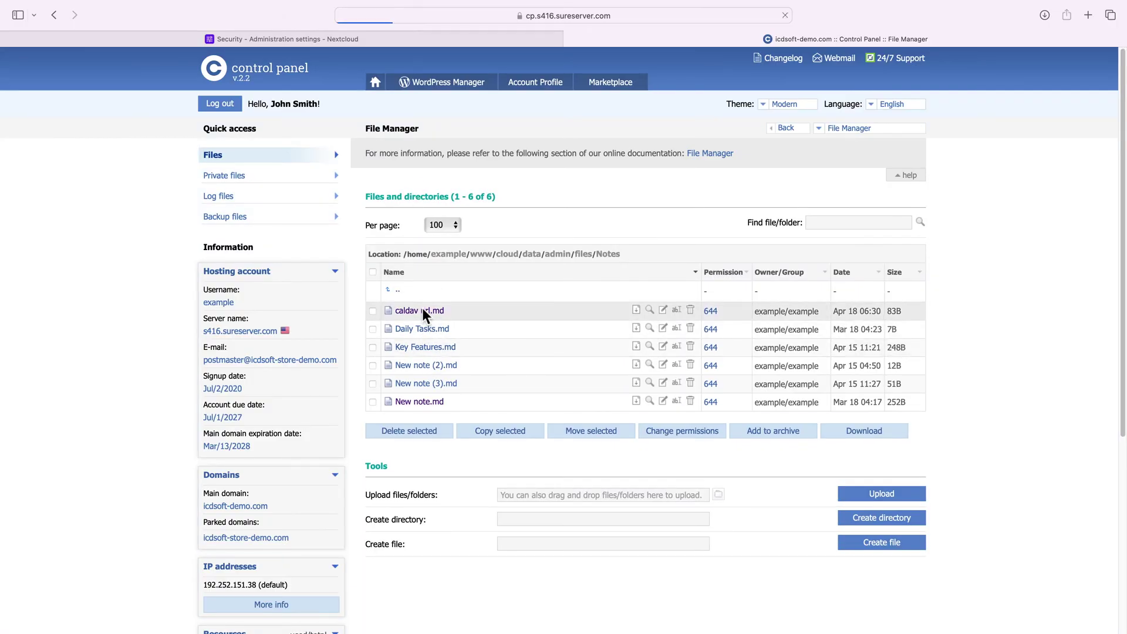
- Open the Server-side encryption help documentation from the Security settings
{"action": "type", "text": "caldav"}
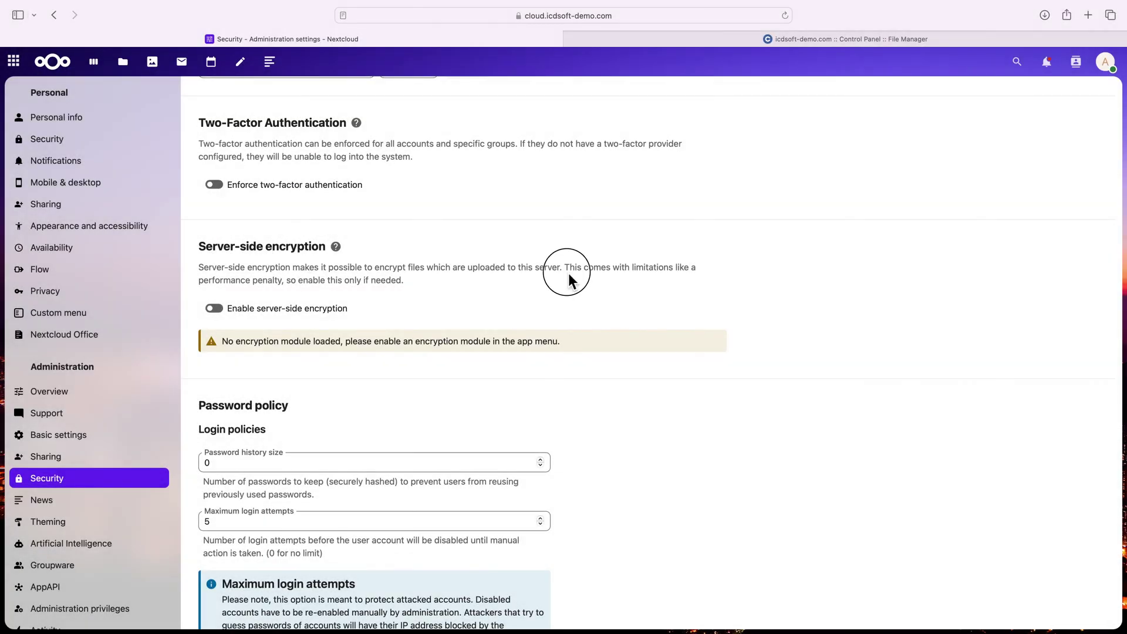
{"action": "left_click_drag", "start_coordinate": [566, 269], "coordinate": [572, 279]}
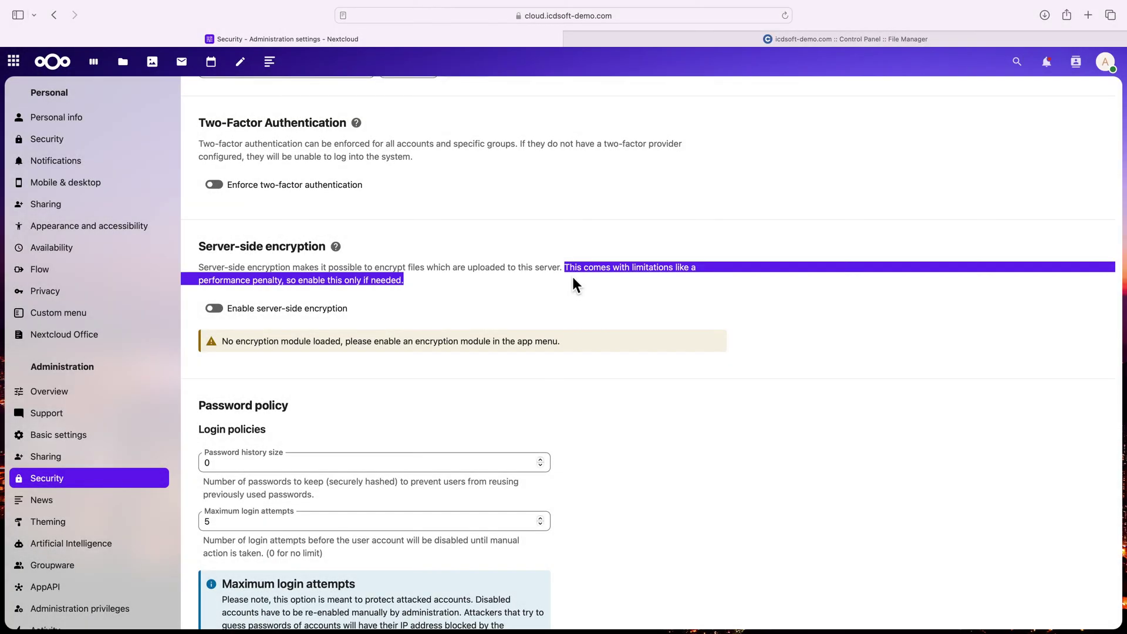
{"action": "left_click", "coordinate": [577, 272]}
{"action": "left_click", "coordinate": [335, 247]}
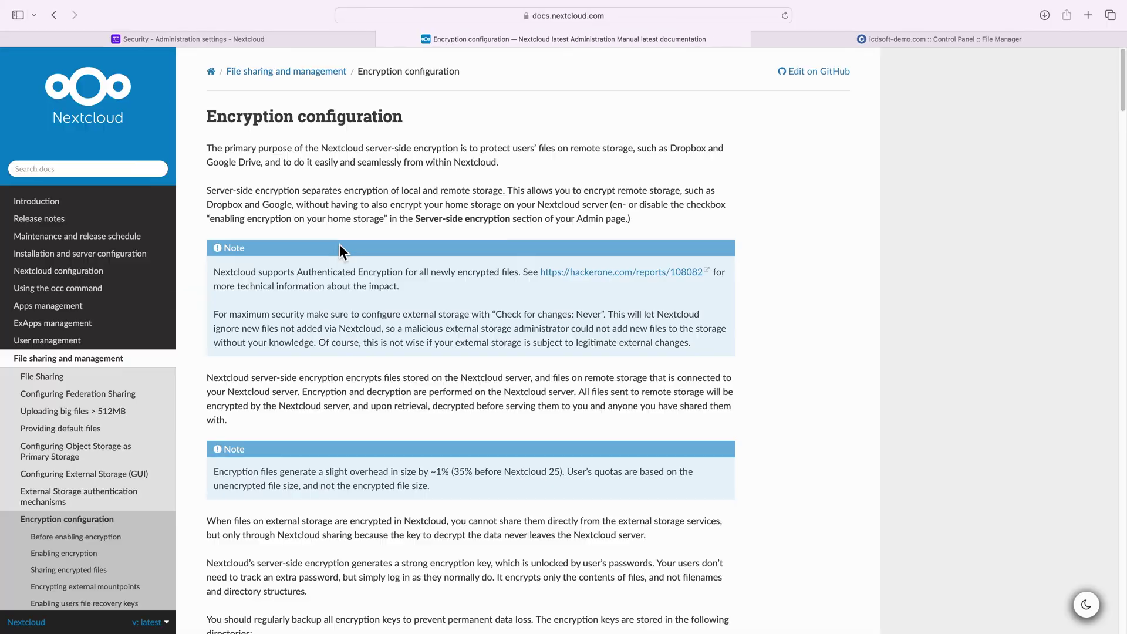
- Read the Encryption configuration page, highlighting where keys are stored and server-side encryption's purpose
{"action": "scroll", "coordinate": [340, 245], "scroll_direction": "down", "scroll_amount": 3}
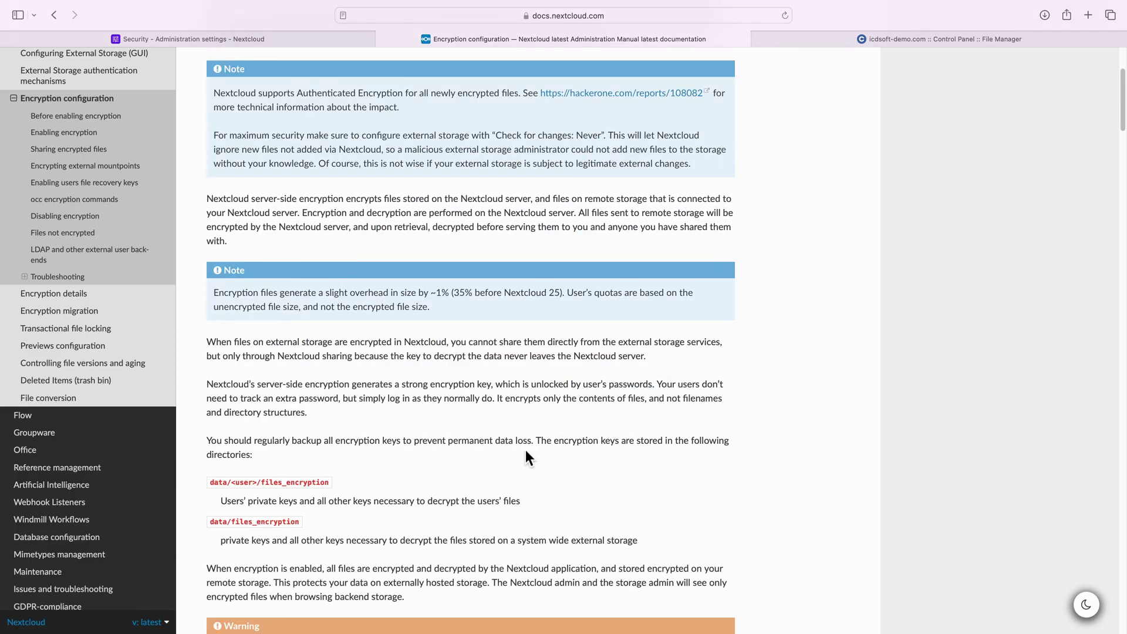
{"action": "scroll", "coordinate": [526, 457], "scroll_direction": "down", "scroll_amount": 2}
{"action": "left_click_drag", "start_coordinate": [535, 338], "coordinate": [645, 433]}
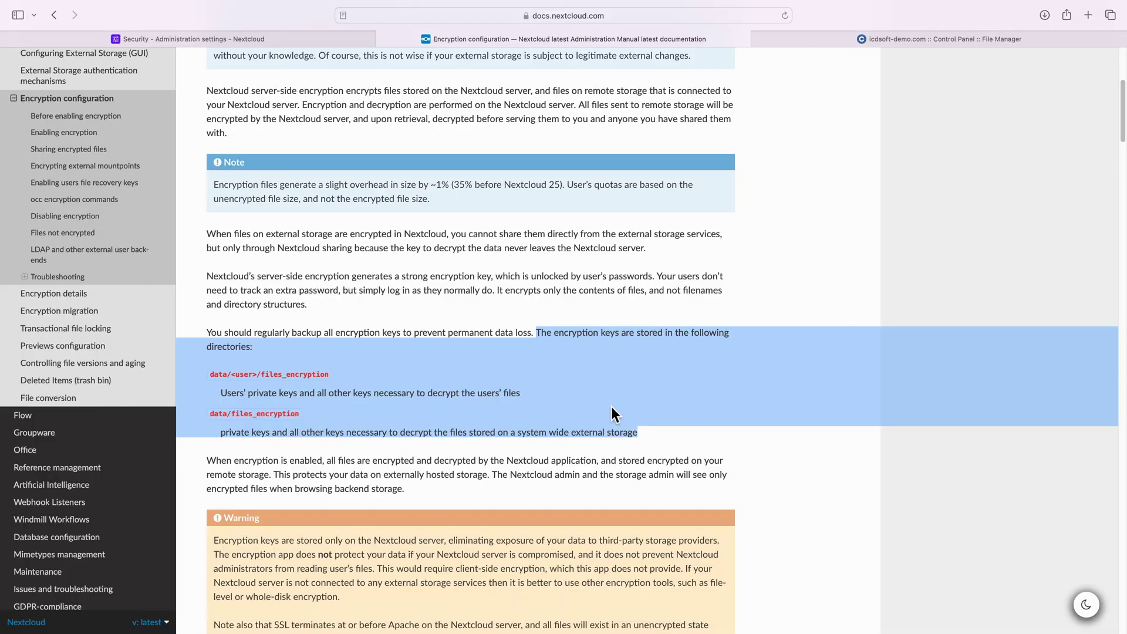
{"action": "left_click", "coordinate": [318, 520]}
{"action": "scroll", "coordinate": [318, 520], "scroll_direction": "up", "scroll_amount": 5}
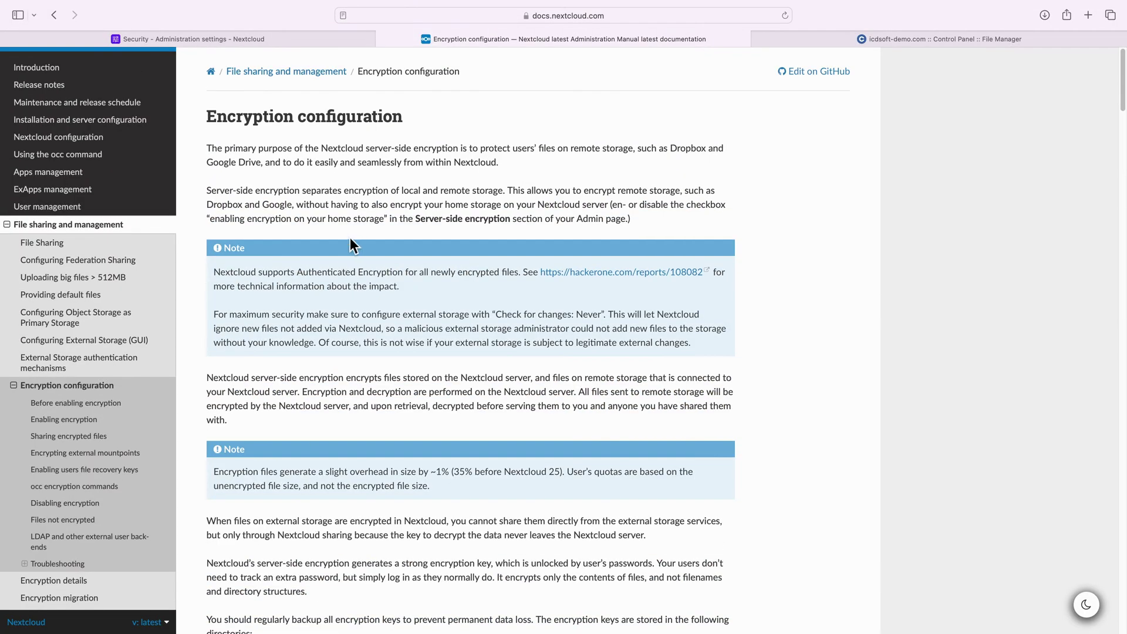
{"action": "triple_click", "coordinate": [351, 162]}
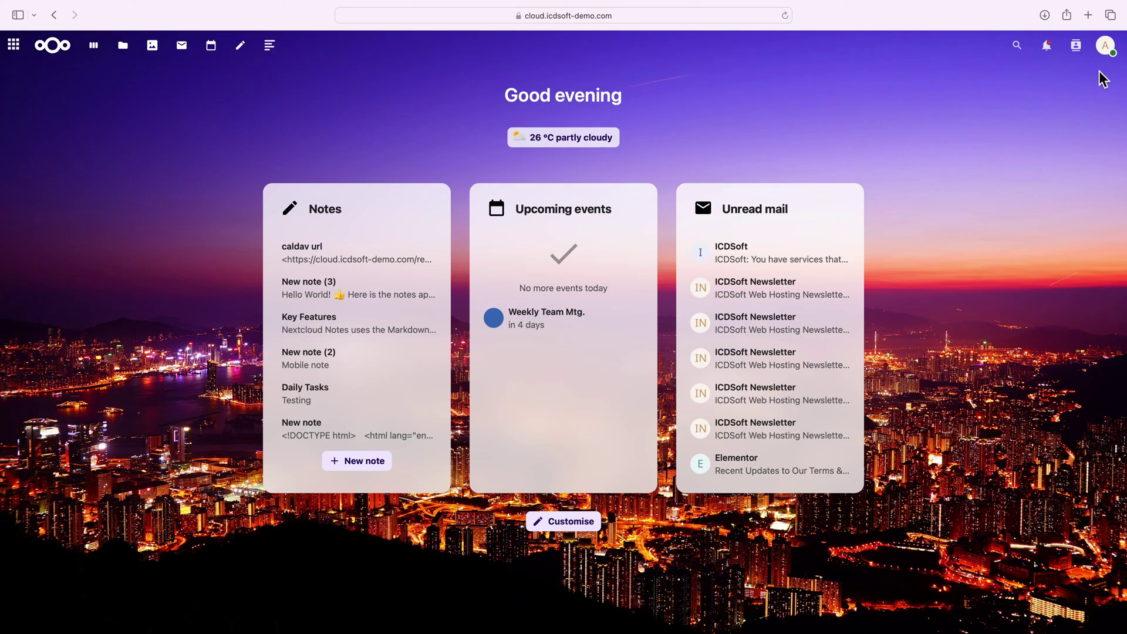
- Search the featured apps for 'encryption' and download and enable End-to-End Encryption 1.17.0
{"action": "left_click", "coordinate": [1106, 45]}
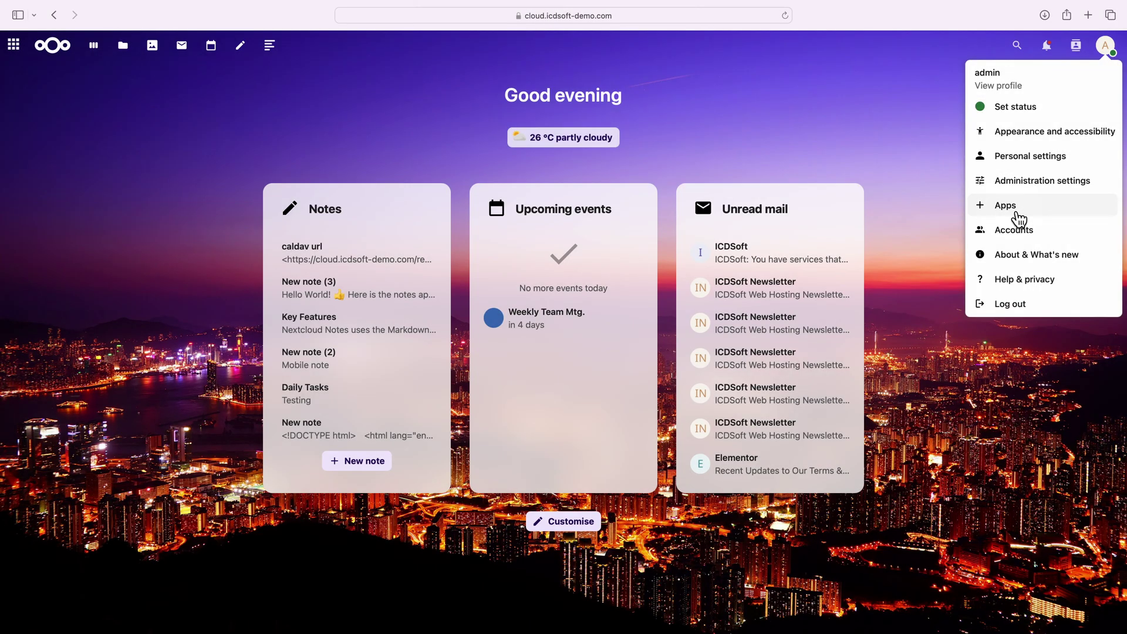
{"action": "left_click", "coordinate": [1017, 214]}
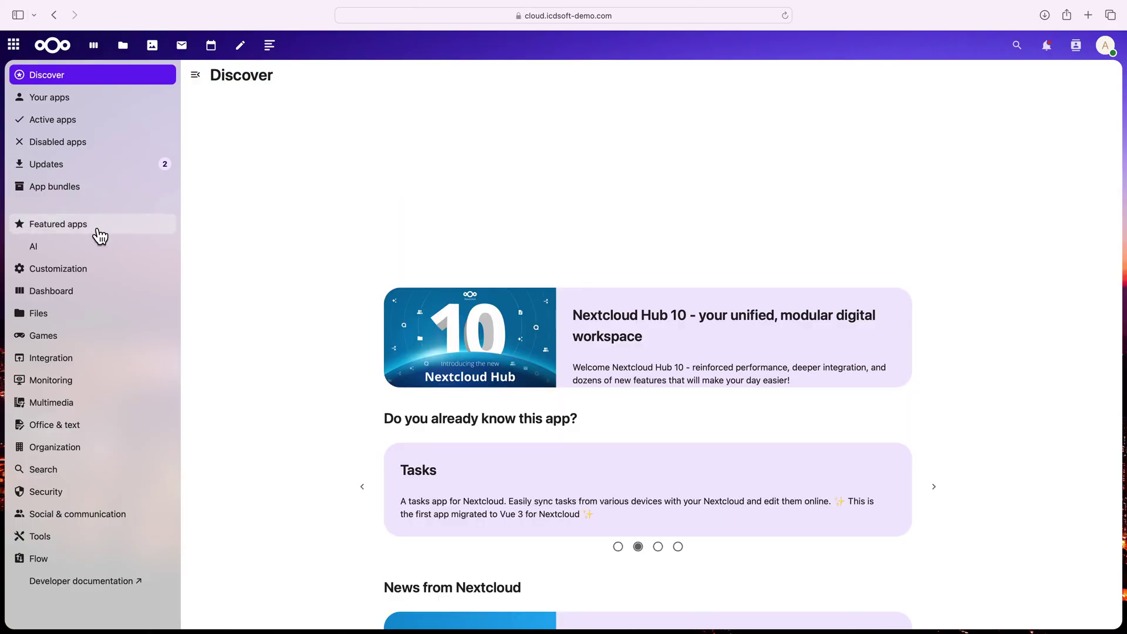
{"action": "left_click", "coordinate": [73, 234]}
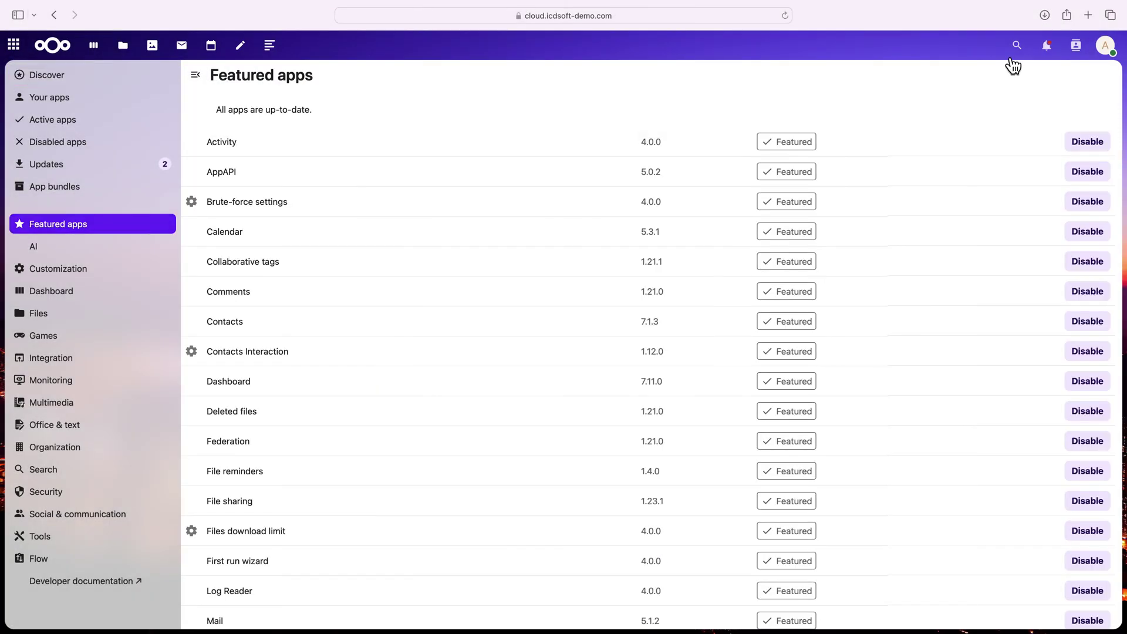
{"action": "left_click", "coordinate": [1019, 49]}
{"action": "type", "text": "encryption"}
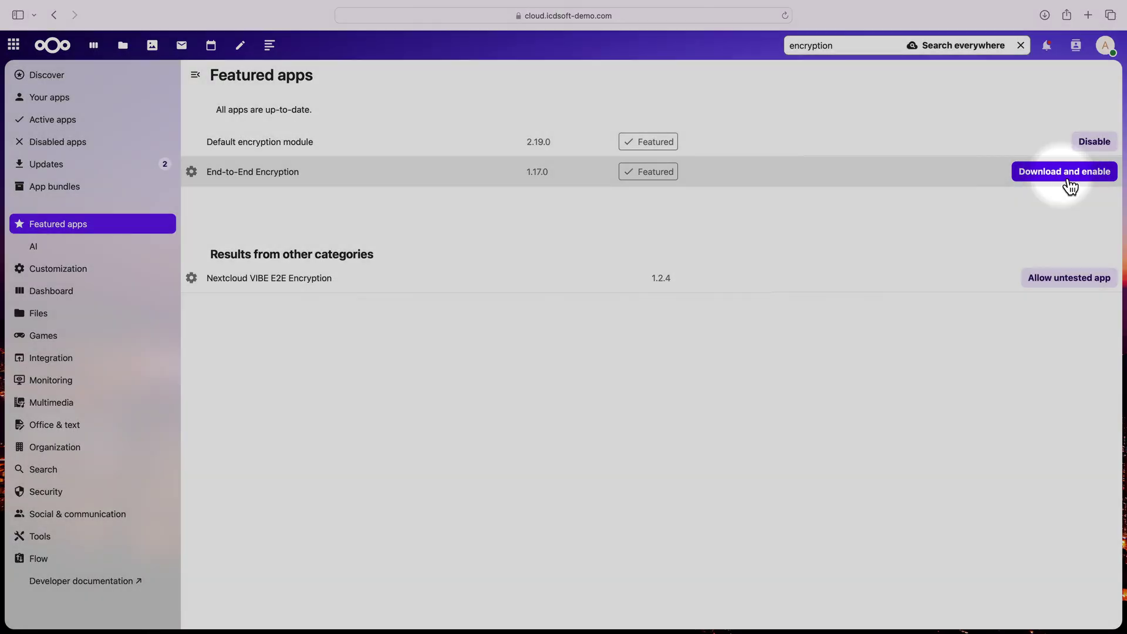
{"action": "left_click", "coordinate": [1068, 180]}
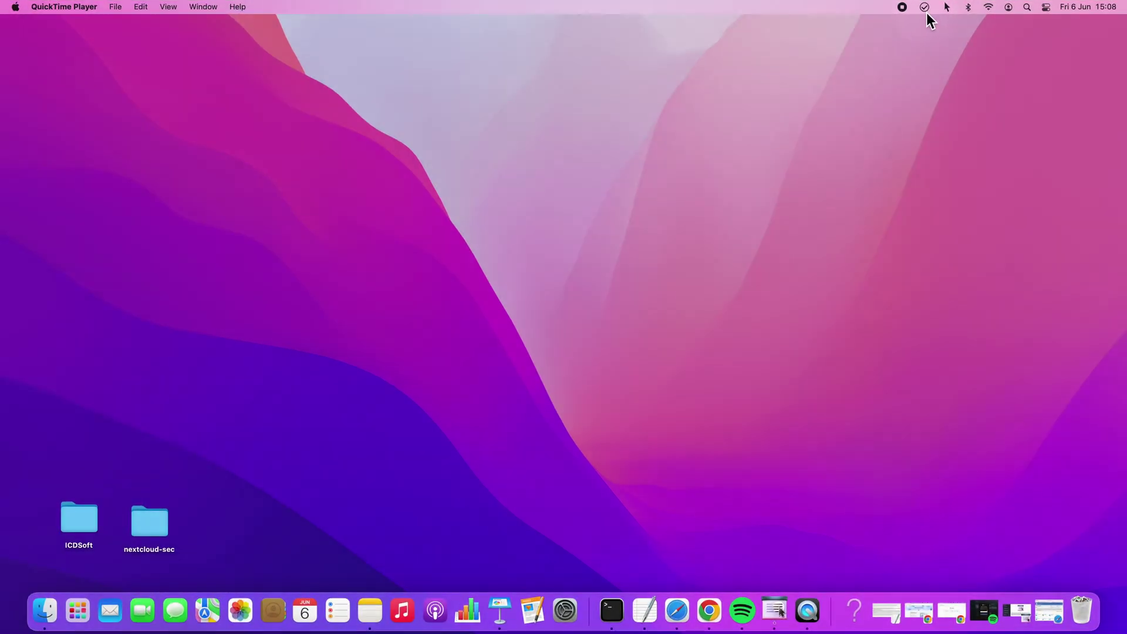
- Set up encryption in the desktop client's account settings and acknowledge the 12-word recovery mnemonic
{"action": "left_click", "coordinate": [925, 8]}
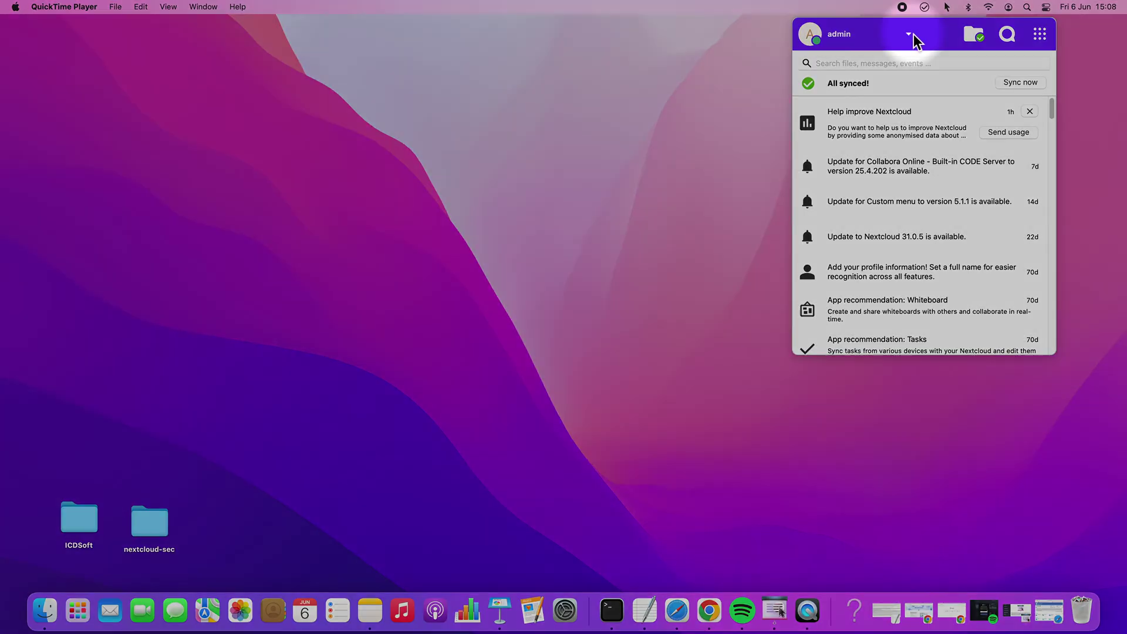
{"action": "left_click", "coordinate": [910, 34]}
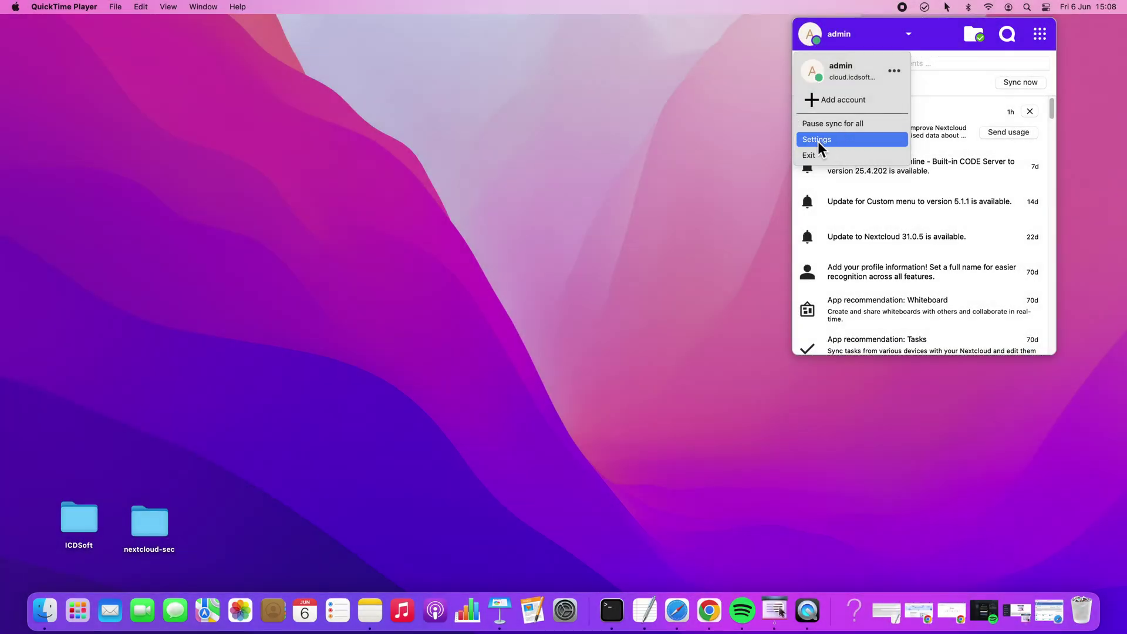
{"action": "left_click", "coordinate": [817, 140]}
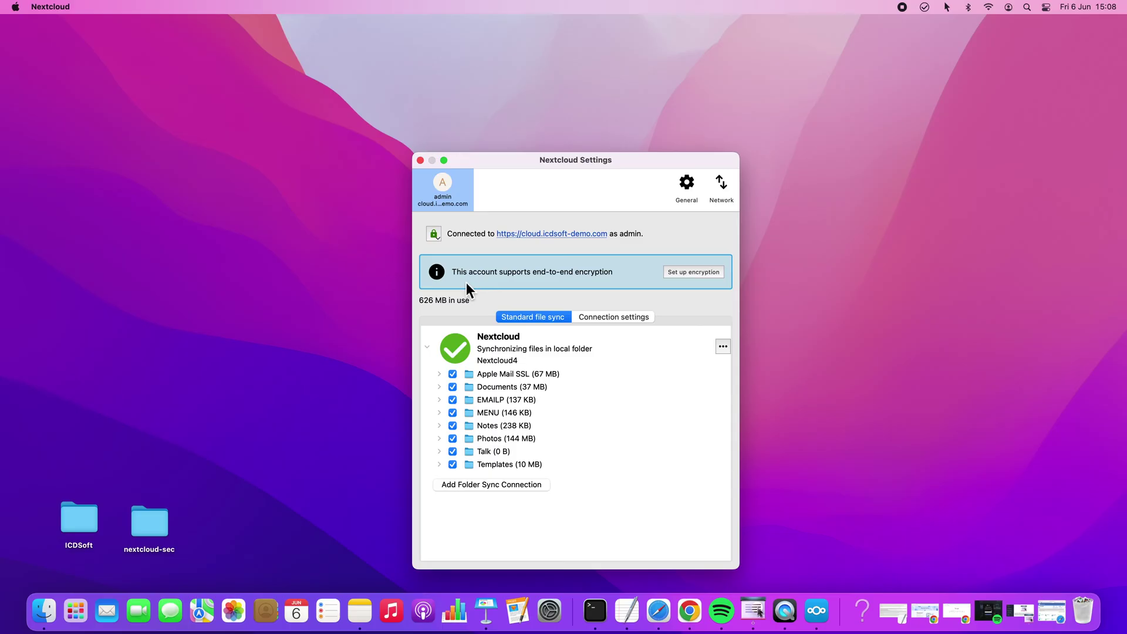
{"action": "left_click", "coordinate": [445, 161]}
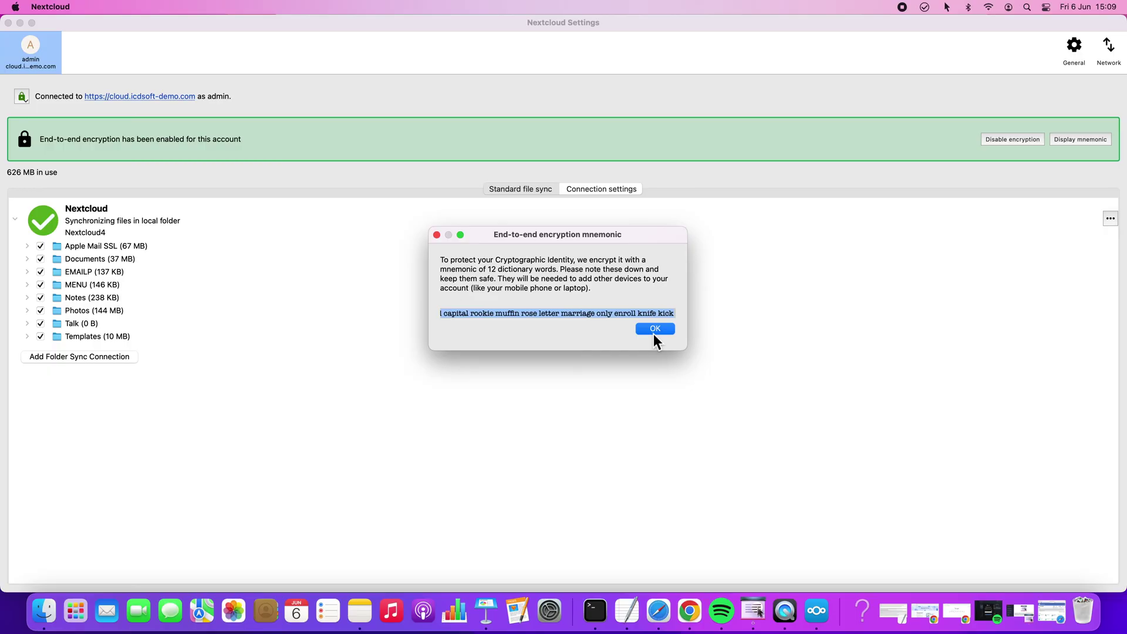
{"action": "left_click", "coordinate": [654, 332]}
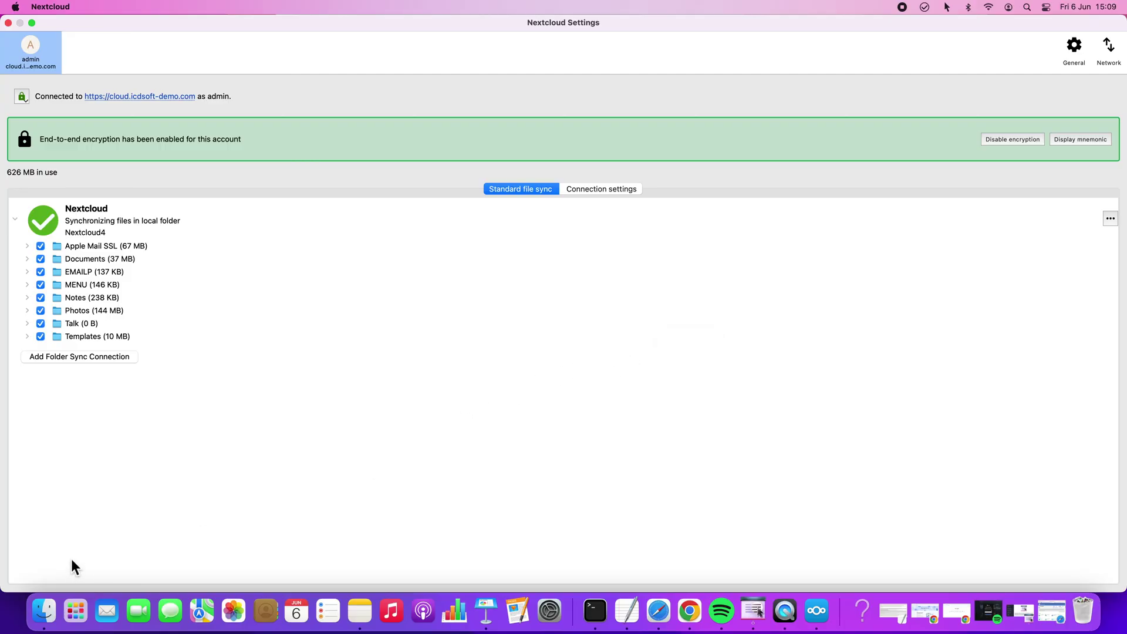
{"action": "left_click", "coordinate": [45, 608]}
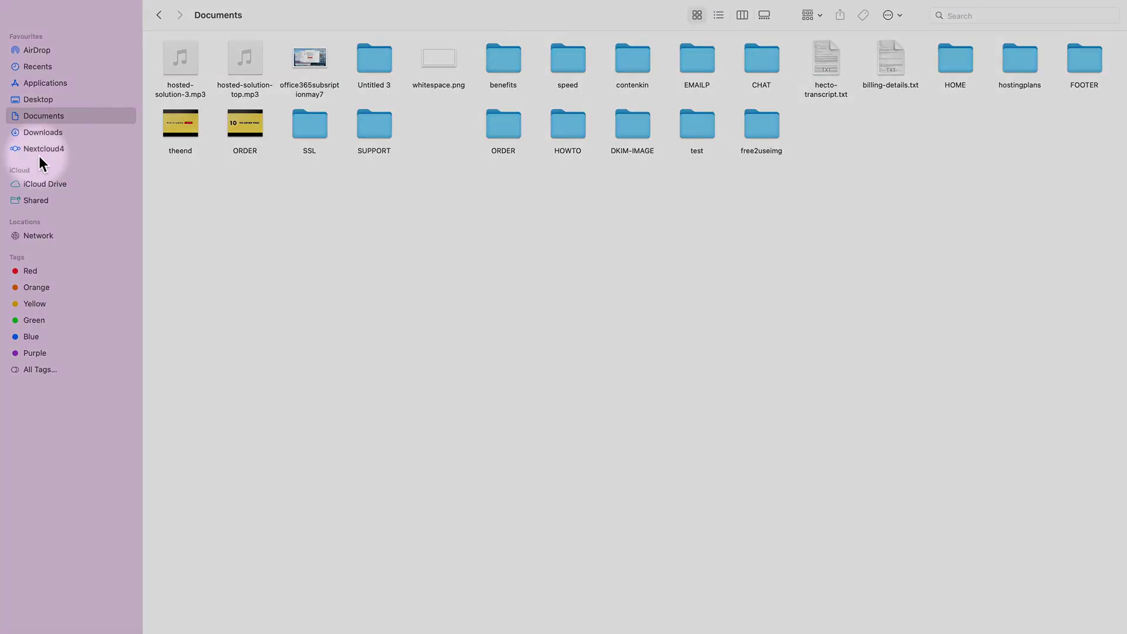
- Create a new folder named E2EE inside the Nextcloud4 sync folder
{"action": "left_click", "coordinate": [48, 153]}
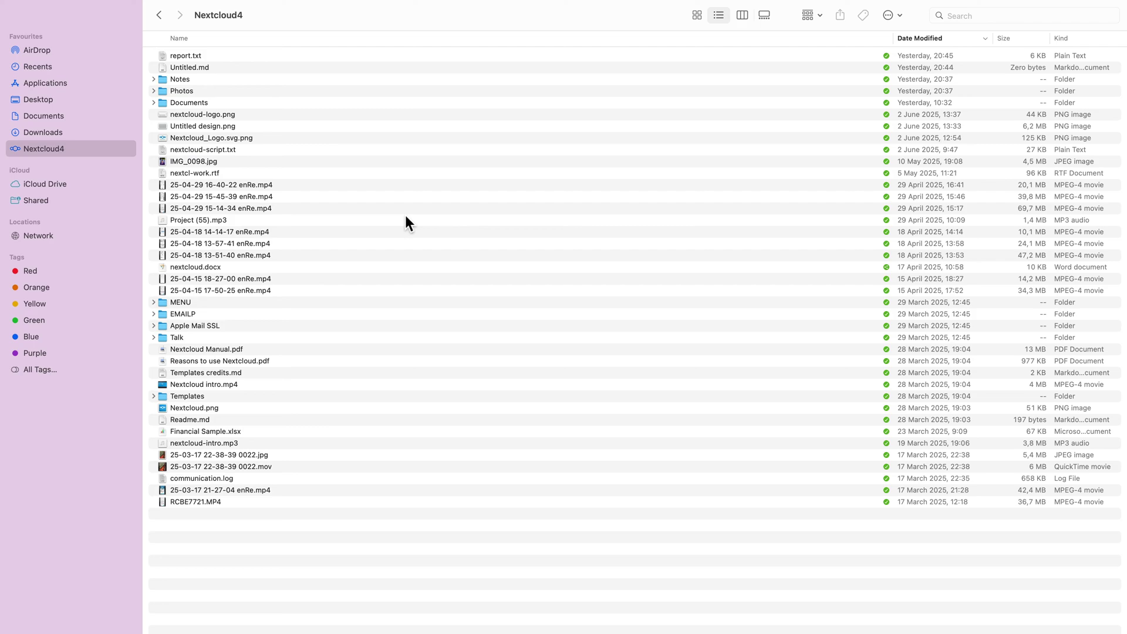
{"action": "right_click", "coordinate": [285, 527]}
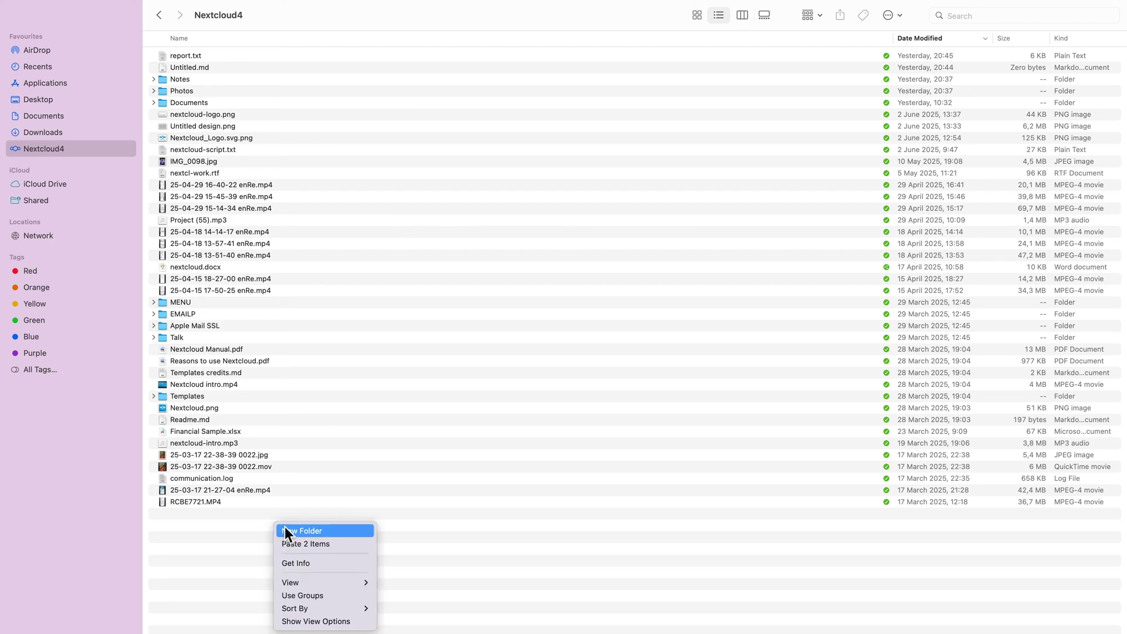
{"action": "left_click", "coordinate": [288, 530]}
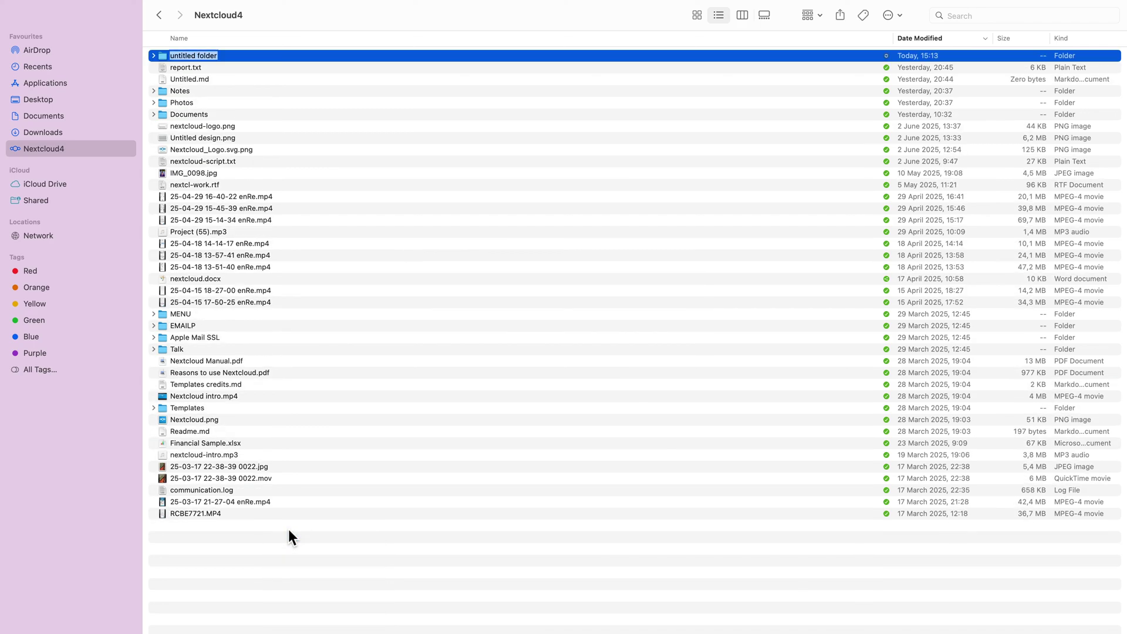
{"action": "type", "text": "E2EE"}
{"action": "key", "text": "Return"}
- Mark the E2EE folder for encryption via the Nextcloud context menu
{"action": "right_click", "coordinate": [180, 58]}
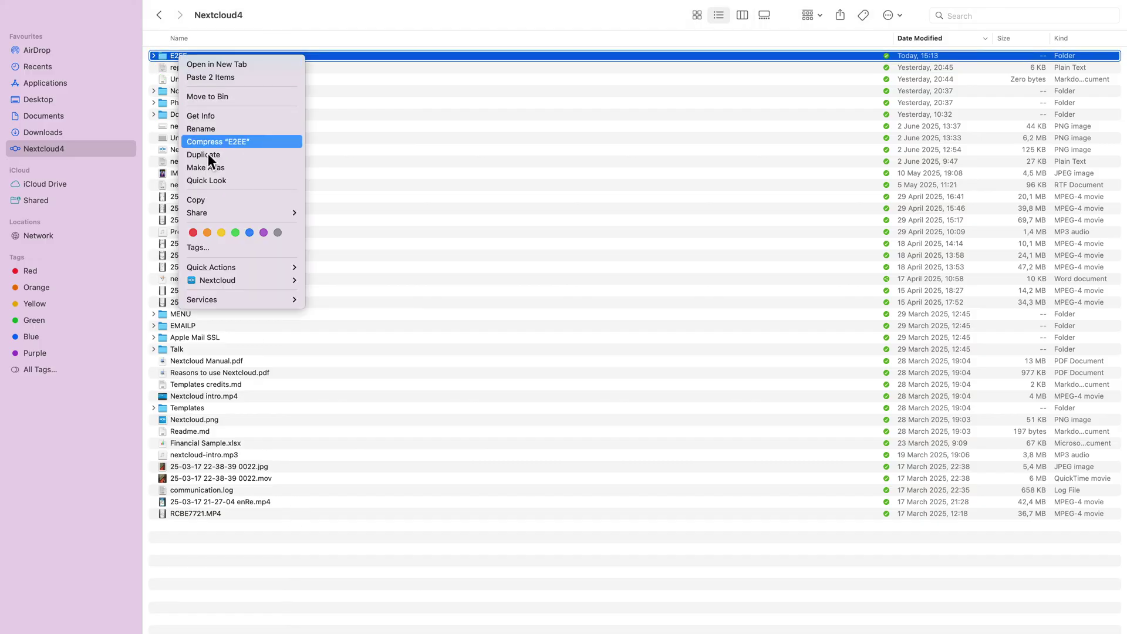
{"action": "mouse_move", "coordinate": [229, 280]}
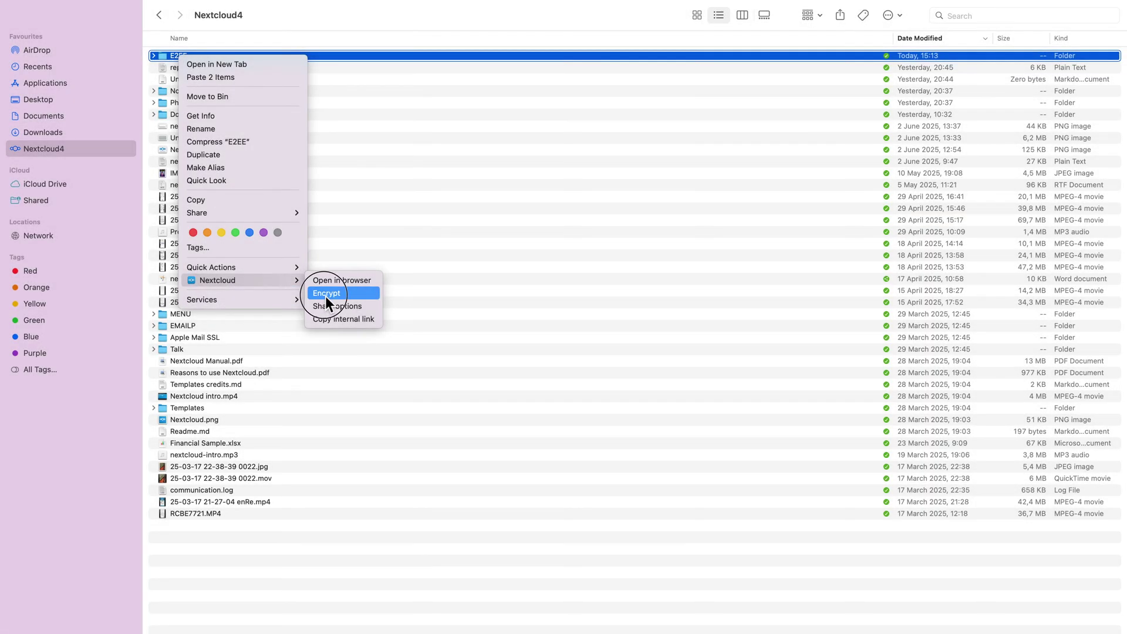
{"action": "left_click", "coordinate": [326, 294]}
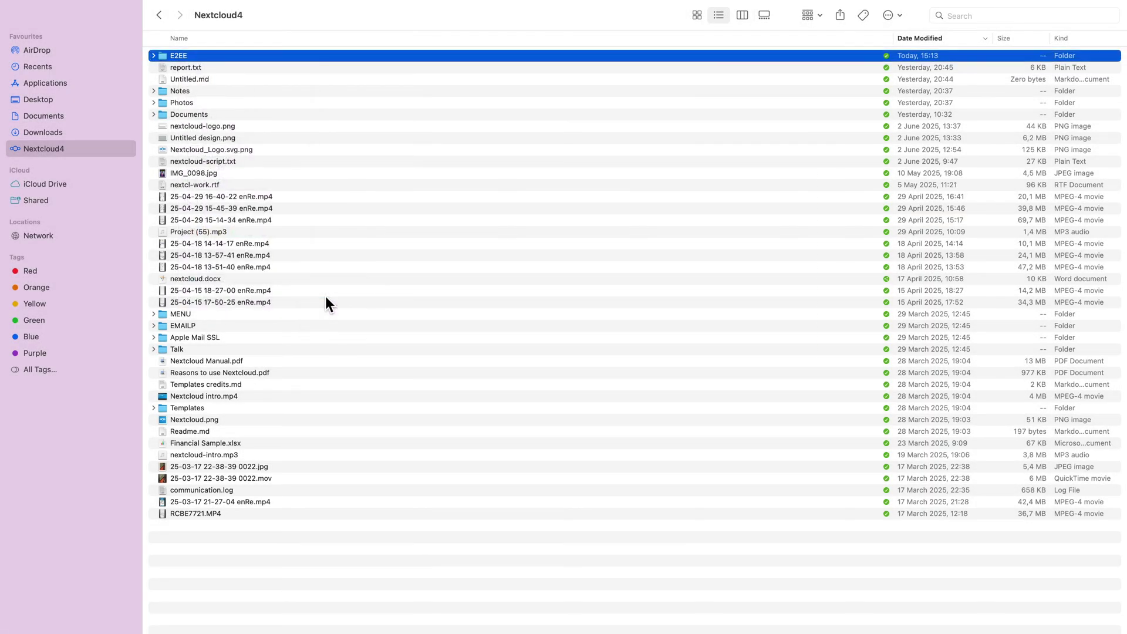
- Select and copy billing-details.txt and hecto-transcript.txt from Documents
{"action": "left_click", "coordinate": [54, 115]}
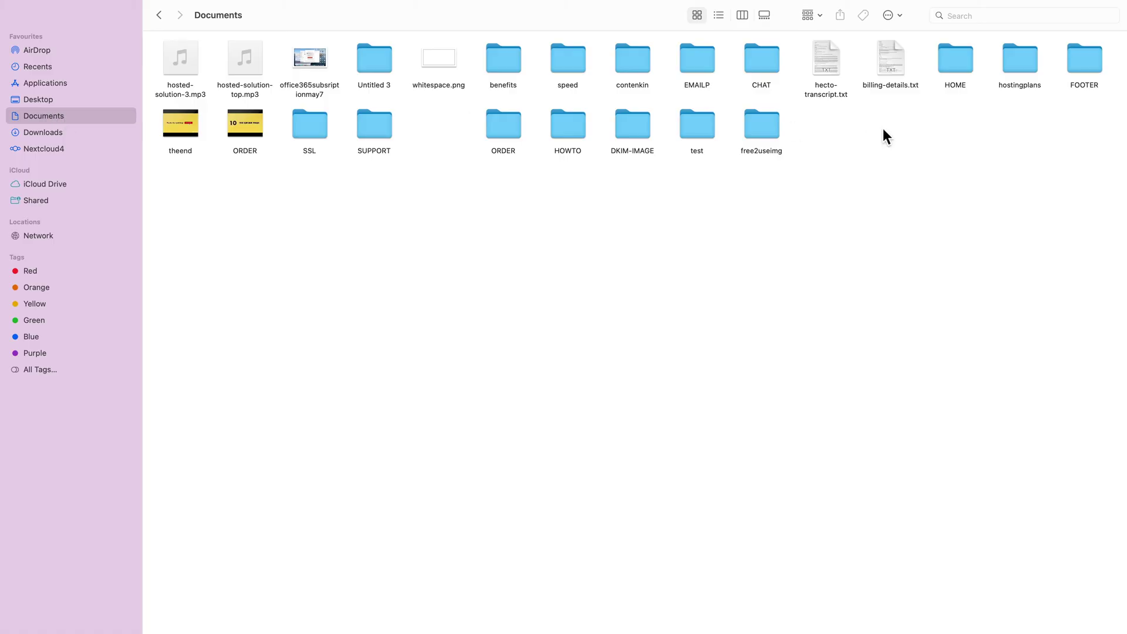
{"action": "left_click_drag", "start_coordinate": [910, 111], "coordinate": [832, 78]}
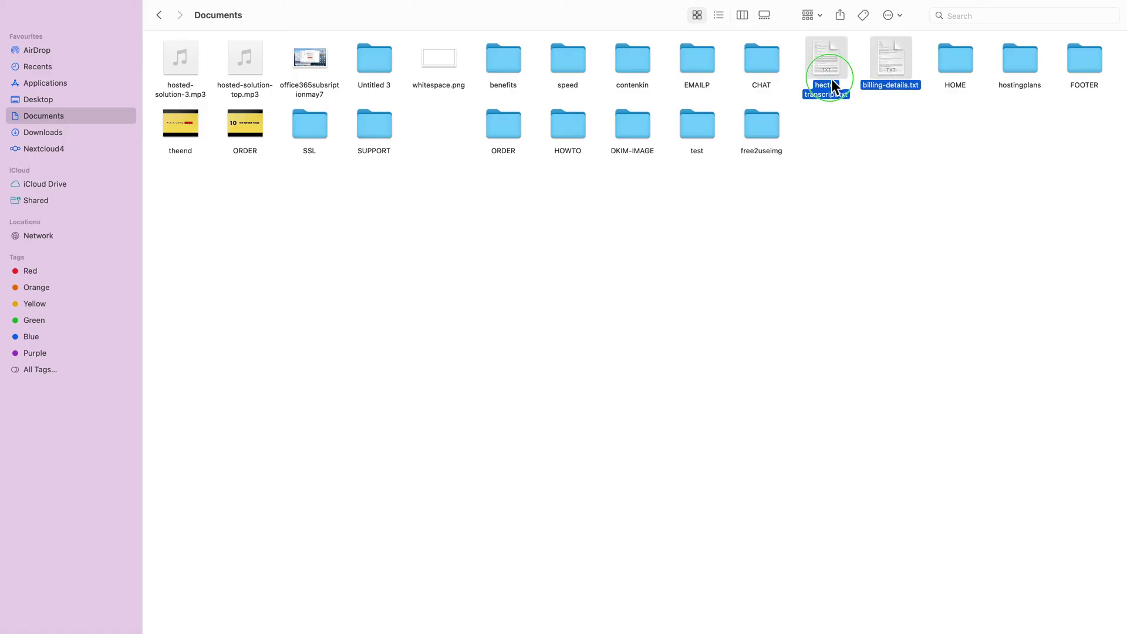
{"action": "right_click", "coordinate": [832, 78]}
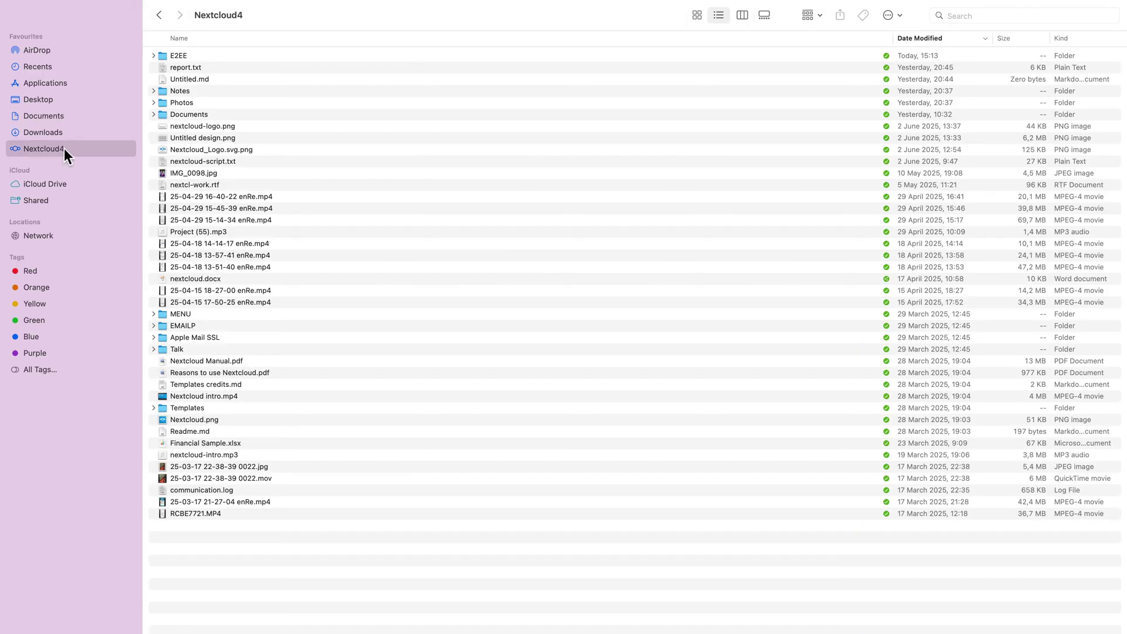
- Paste the two text files into the E2EE folder and open it to confirm
{"action": "left_click", "coordinate": [171, 54]}
{"action": "right_click", "coordinate": [171, 54]}
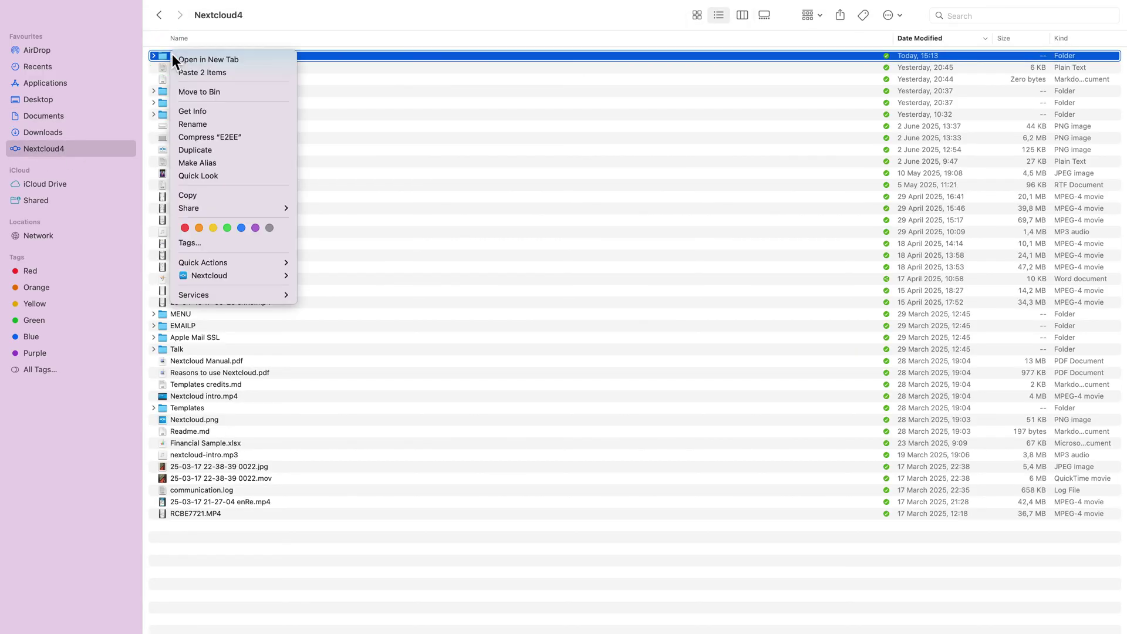
{"action": "key", "text": "alt"}
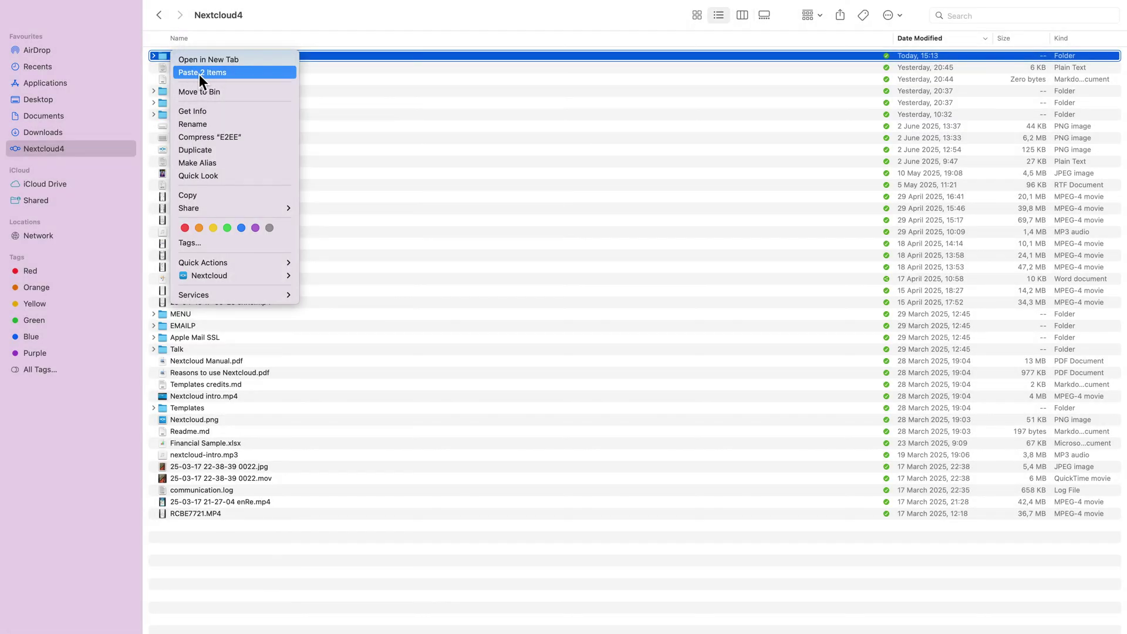
{"action": "left_click", "coordinate": [199, 73]}
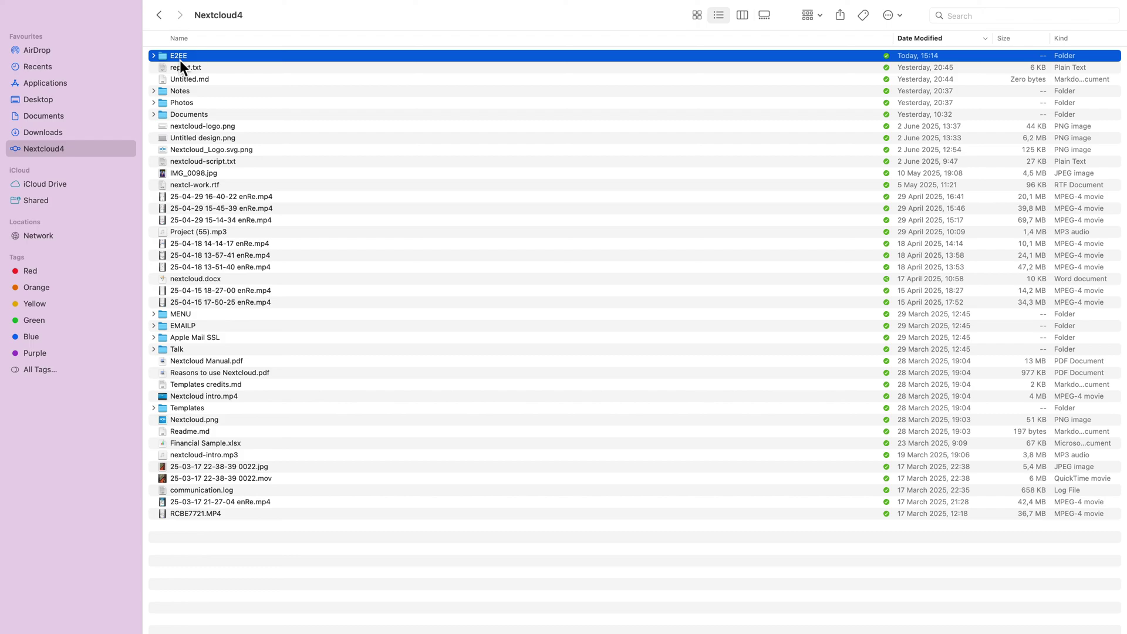
{"action": "double_click", "coordinate": [180, 60]}
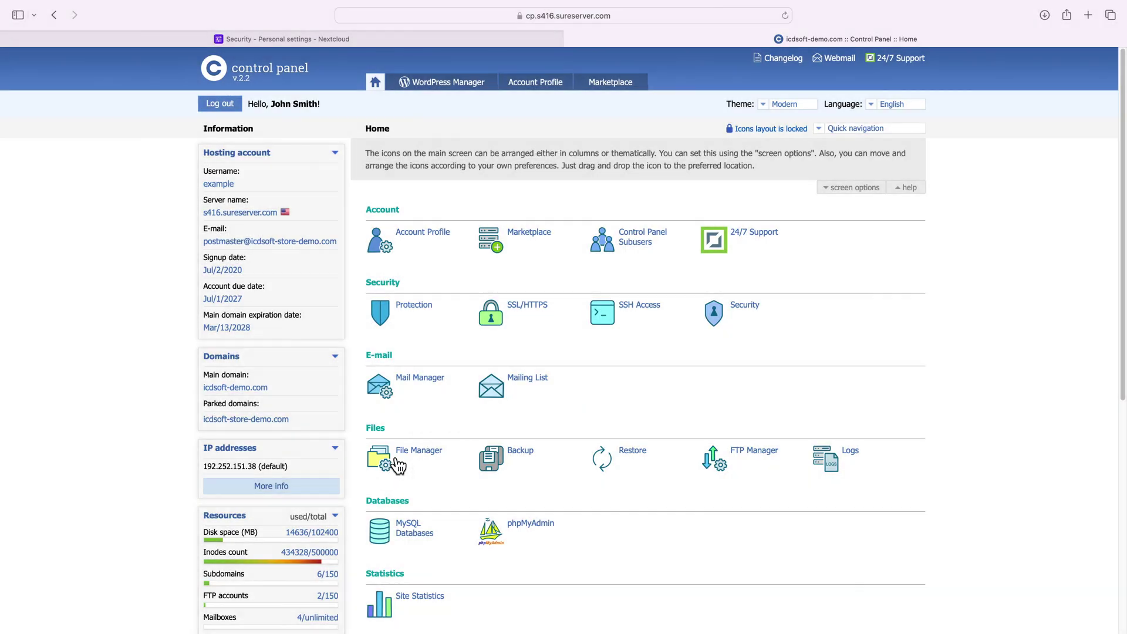
- Browse the File Manager to cloud/data/admin/files/E2EE to see the encrypted hexadecimal file names
{"action": "left_click", "coordinate": [398, 467]}
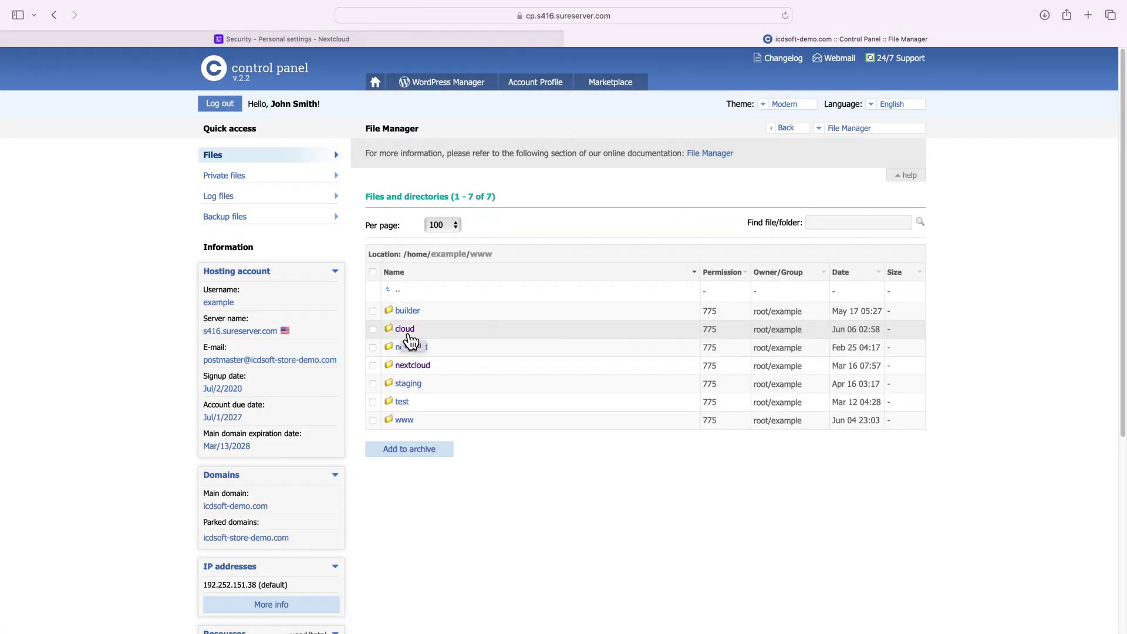
{"action": "left_click", "coordinate": [408, 334]}
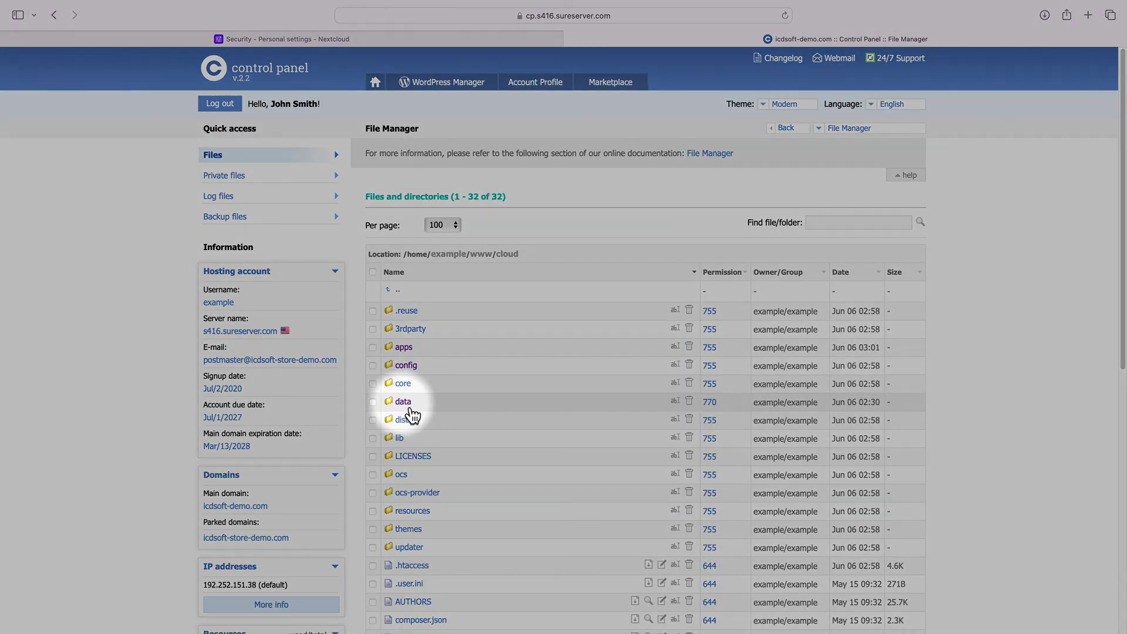
{"action": "left_click", "coordinate": [410, 407]}
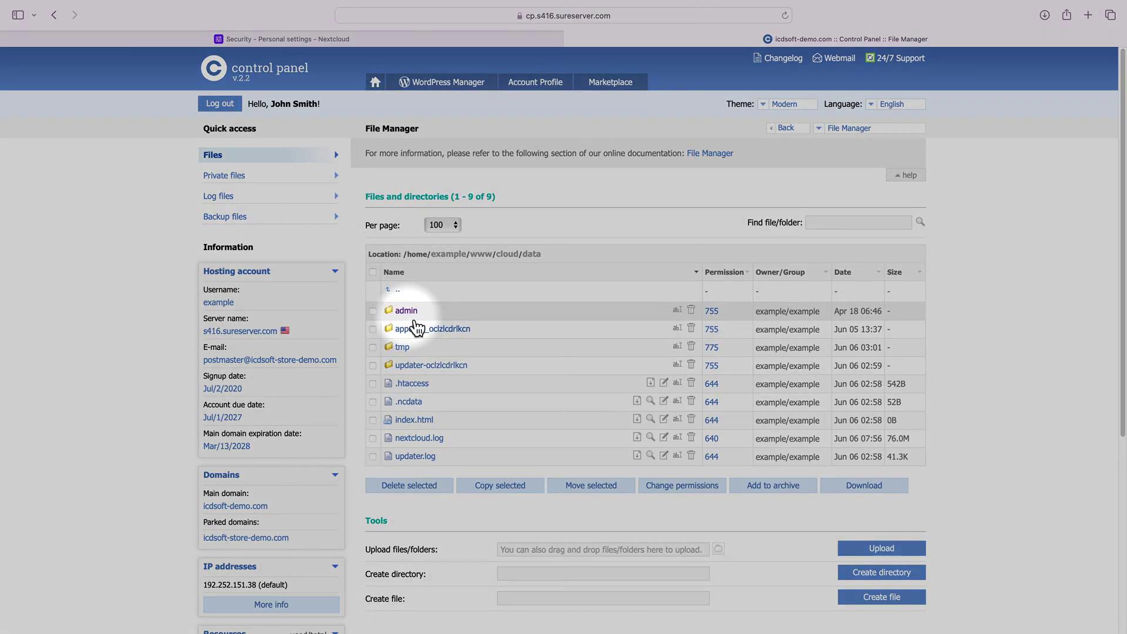
{"action": "left_click", "coordinate": [417, 328]}
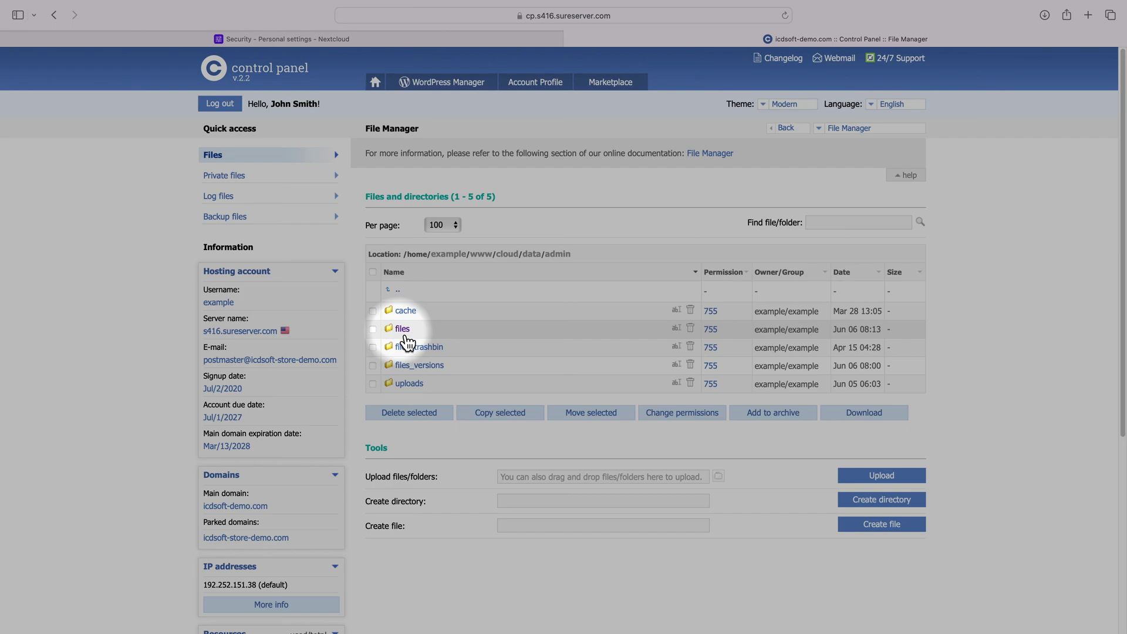
{"action": "left_click", "coordinate": [406, 337]}
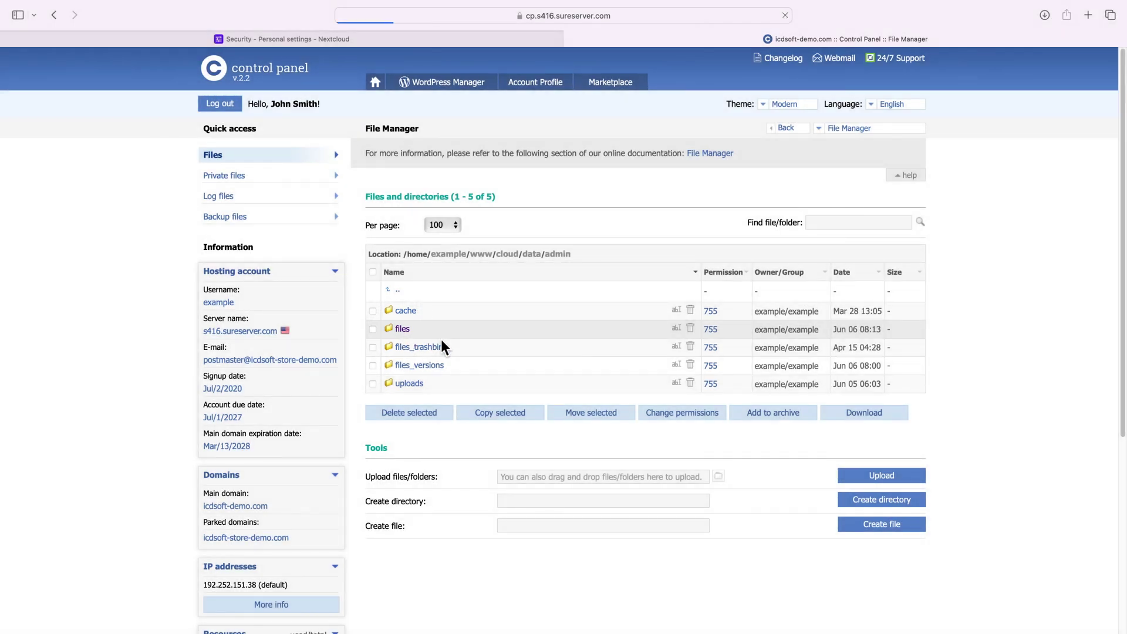
{"action": "scroll", "coordinate": [502, 386], "scroll_direction": "down", "scroll_amount": 5}
{"action": "scroll", "coordinate": [502, 386], "scroll_direction": "down", "scroll_amount": 3}
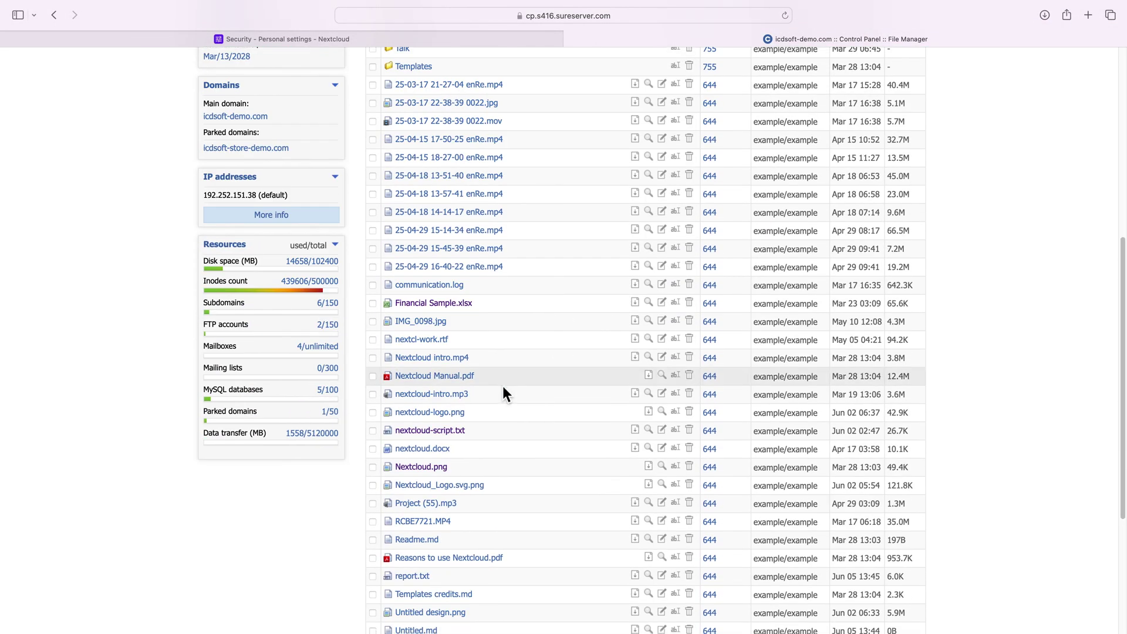
{"action": "scroll", "coordinate": [503, 386], "scroll_direction": "up", "scroll_amount": 7}
{"action": "left_click", "coordinate": [412, 316]}
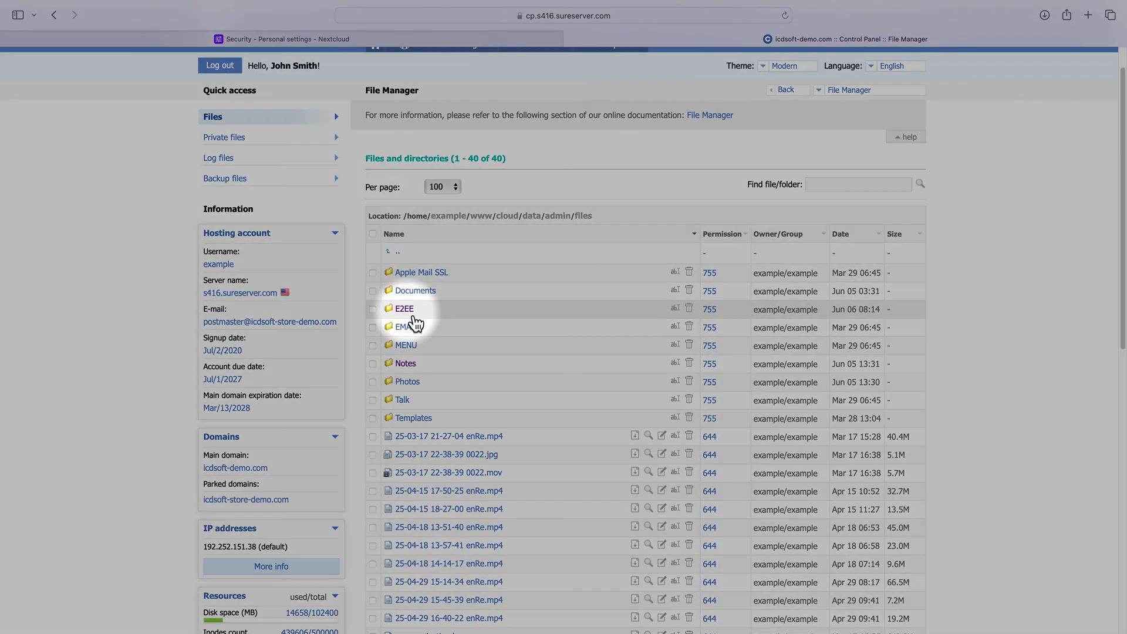